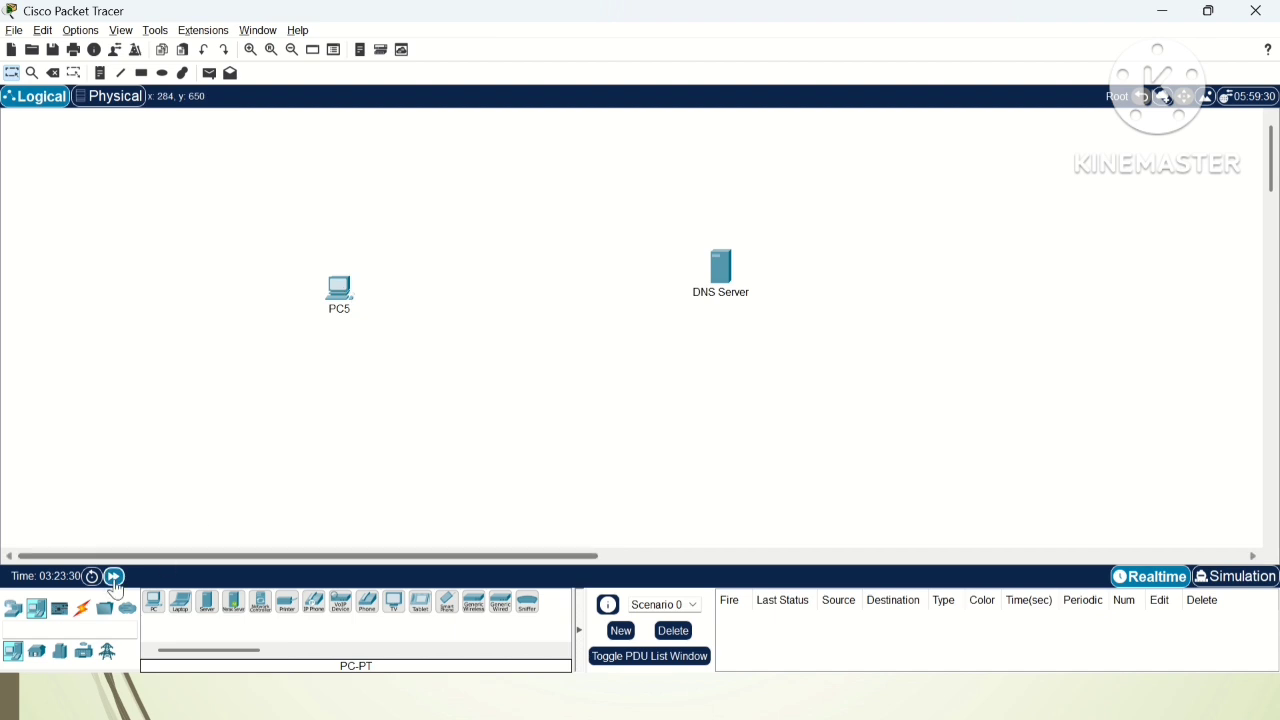
Add a 2960 switch to the workspace and position it between PC5 and the DNS Server.
click(13, 608)
click(36, 651)
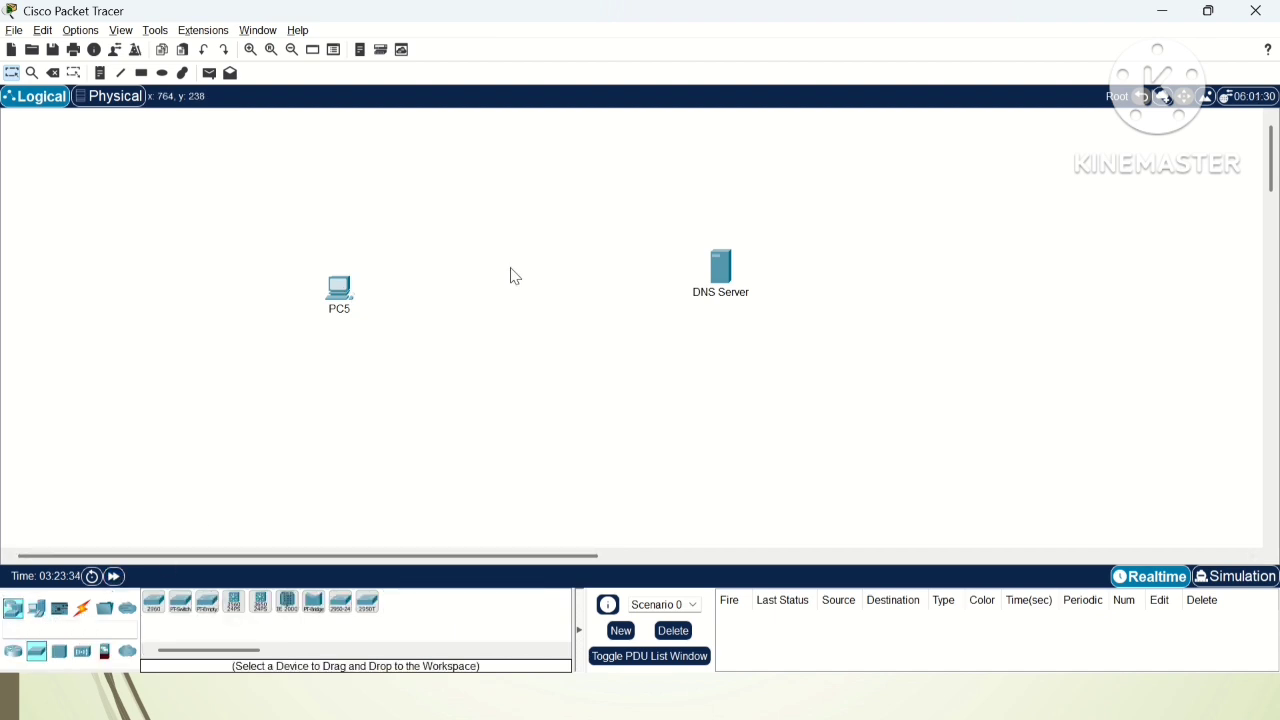
click(153, 601)
click(427, 333)
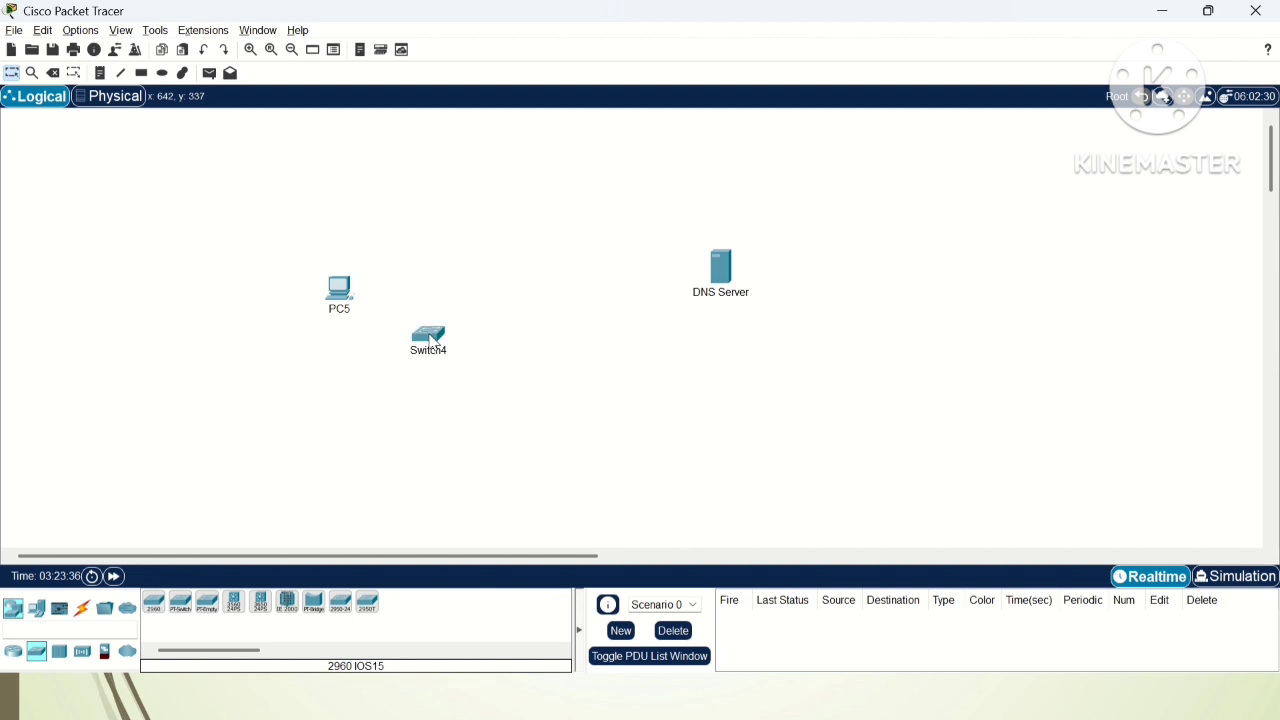
drag(428, 335, 535, 264)
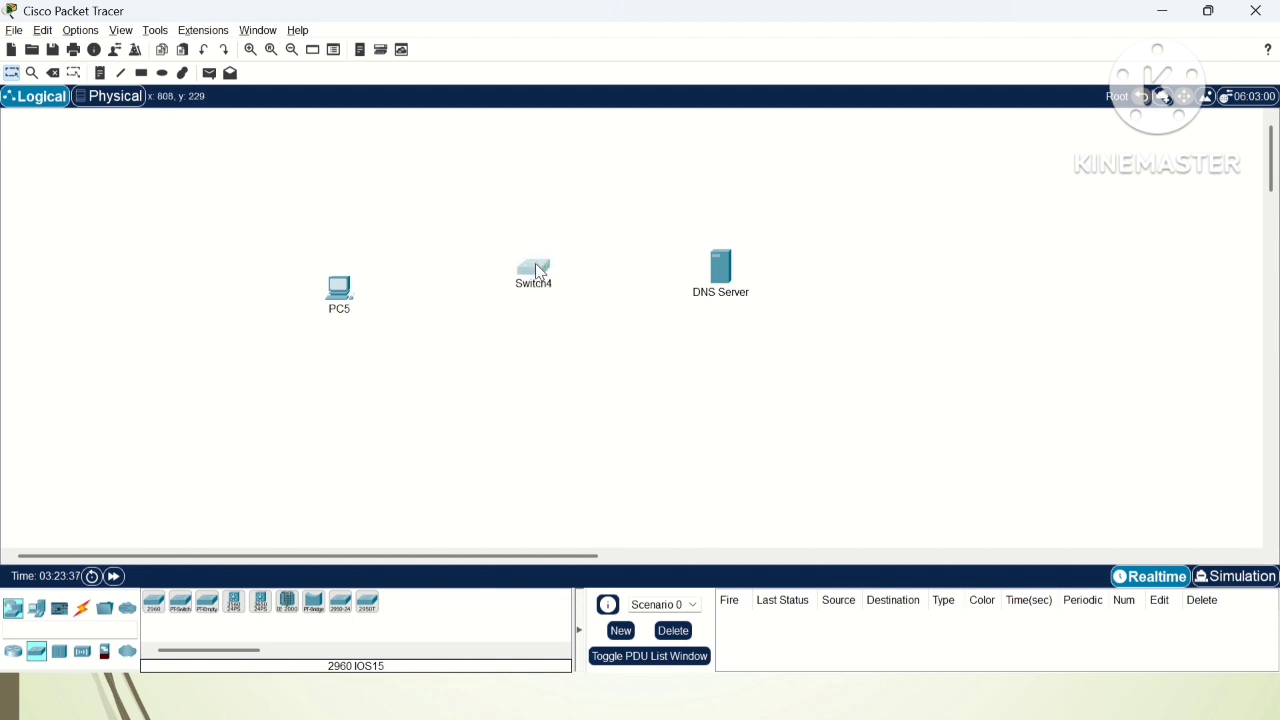
Cable PC5 to the switch and the switch to the DNS Server using automatically chosen connections.
click(82, 608)
click(153, 601)
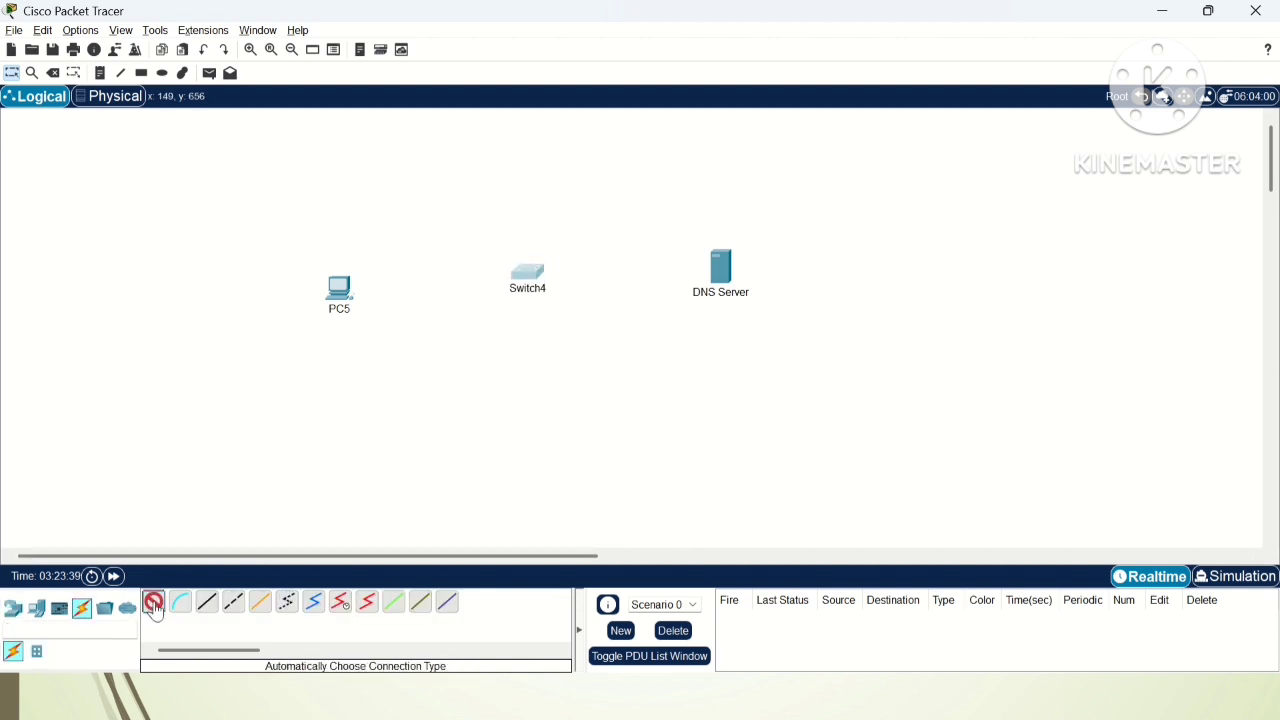
click(341, 291)
click(527, 273)
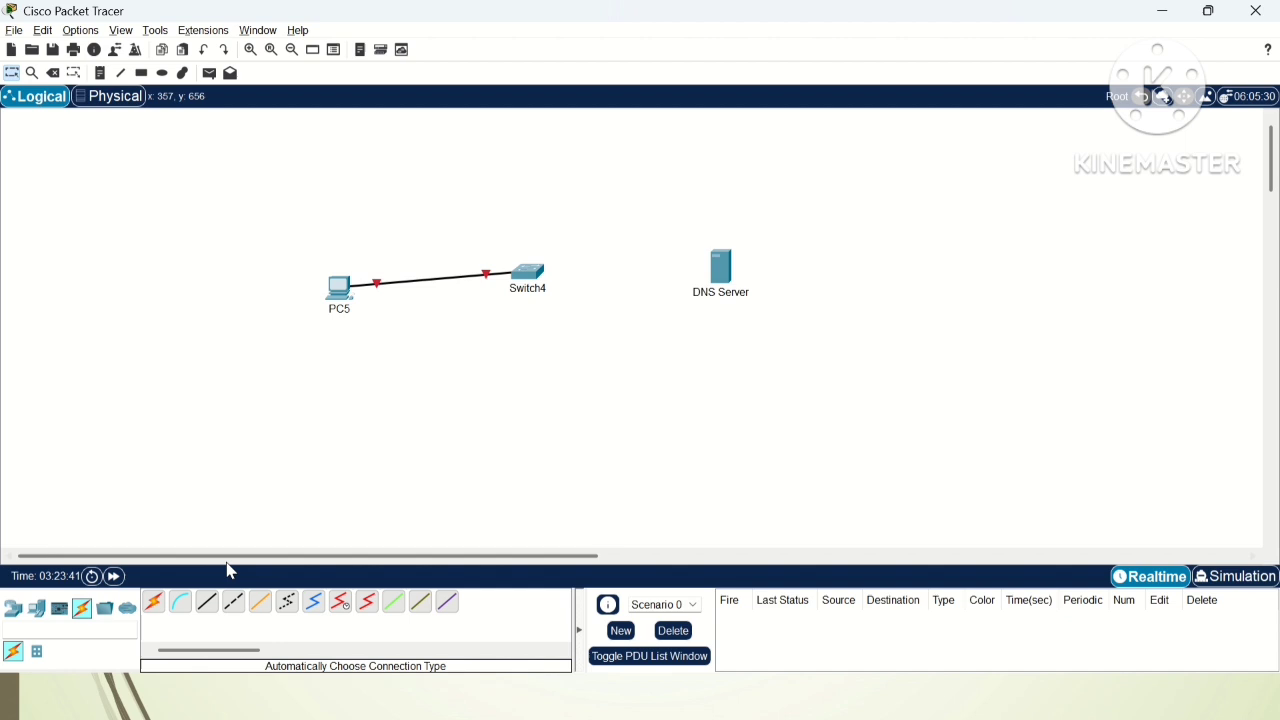
click(153, 601)
click(541, 277)
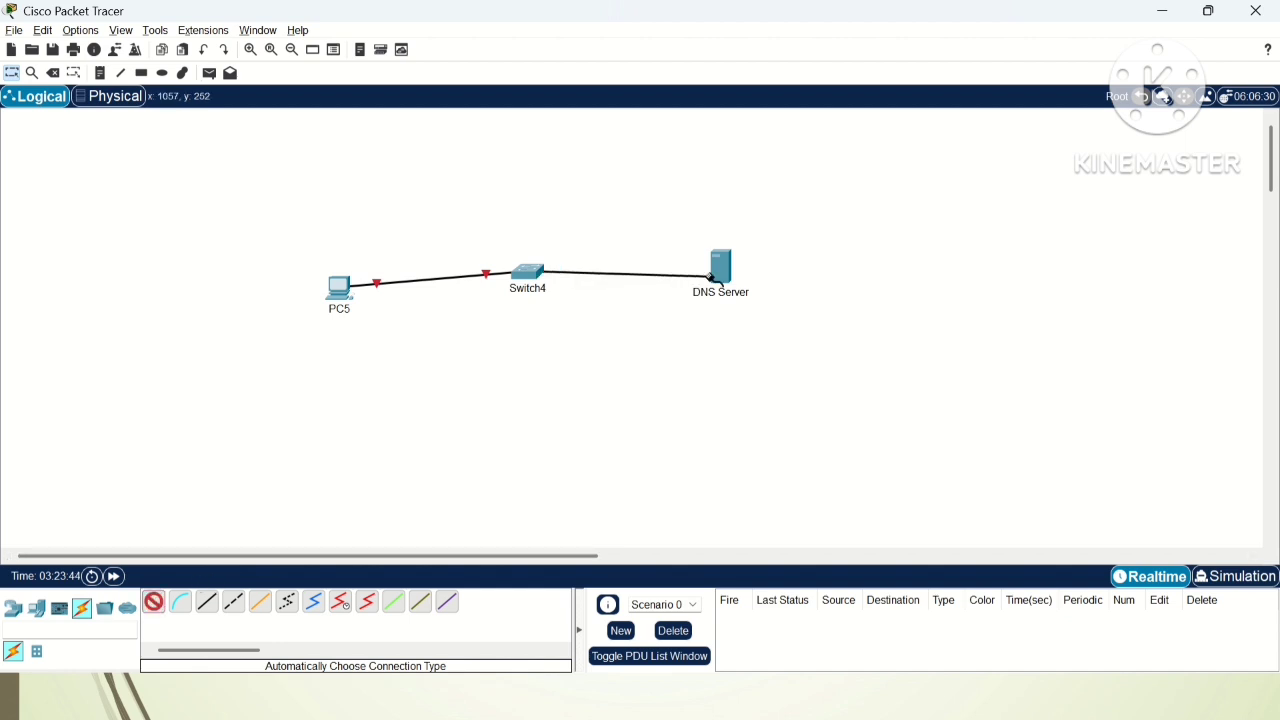
click(722, 268)
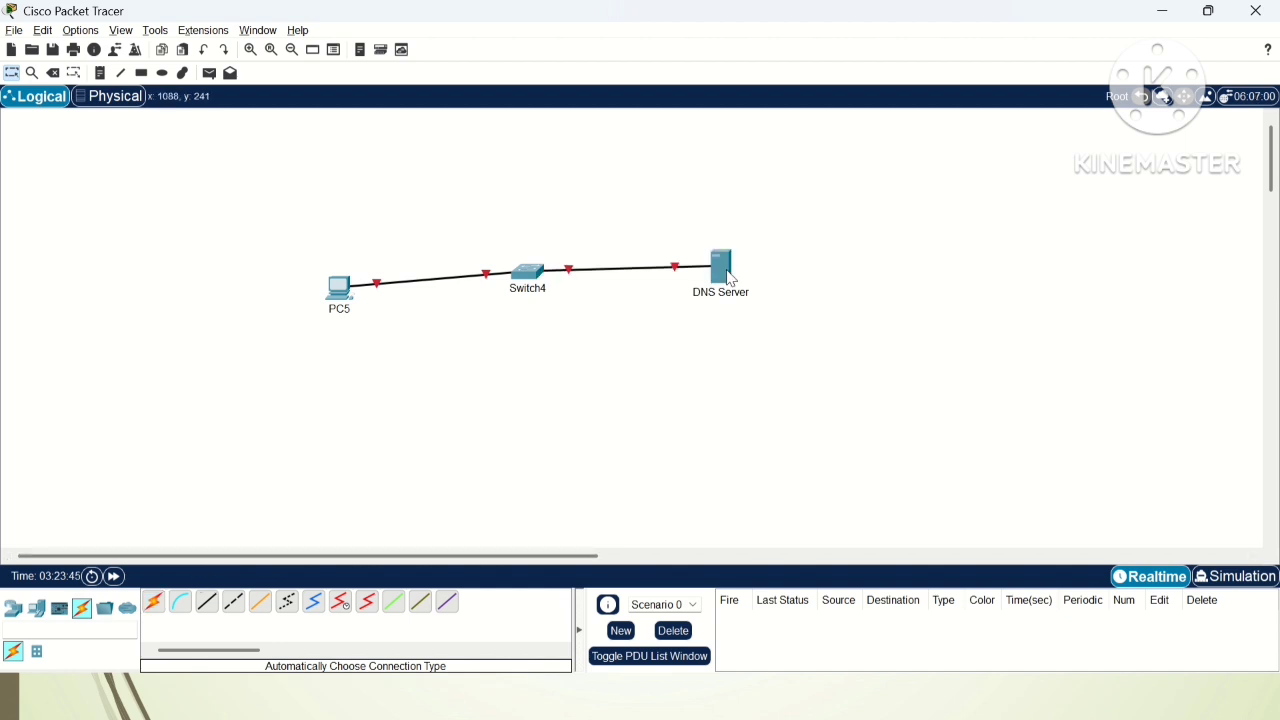
Relabel PC5 with the person's first name followed by its address, "- 1.1.1.1/24".
click(340, 309)
text(charles)
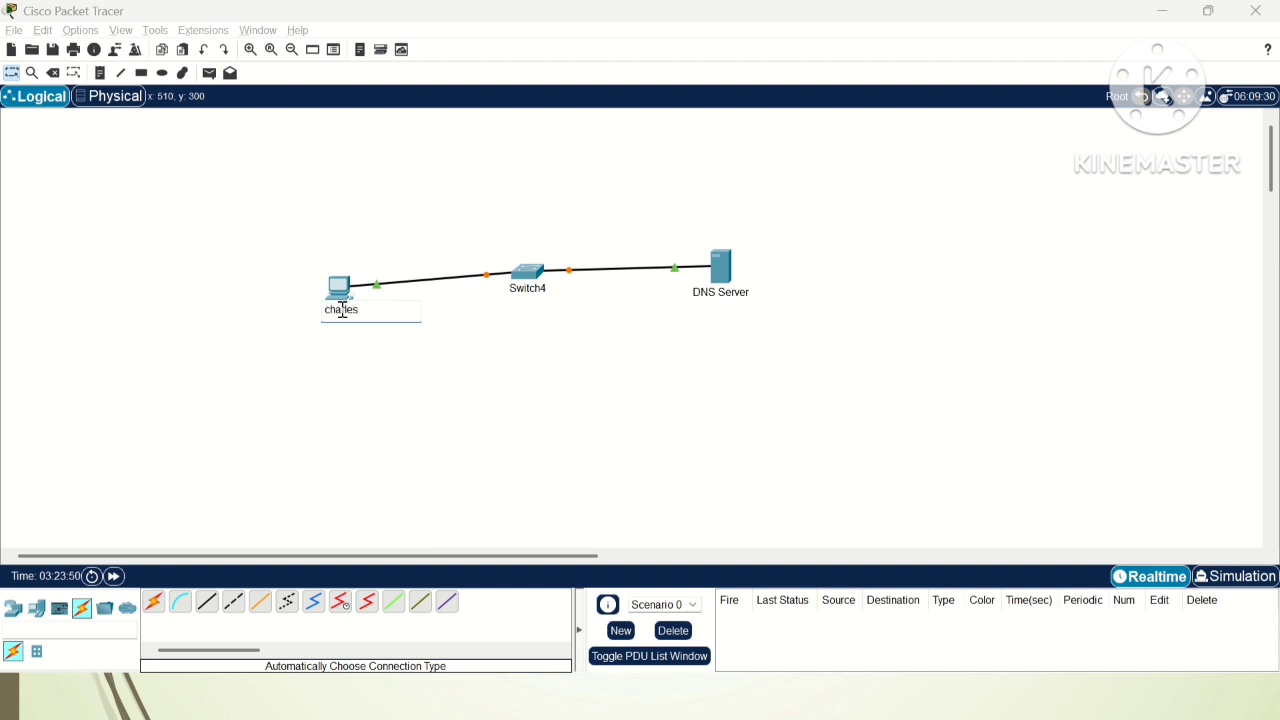
key(Return)
click(342, 309)
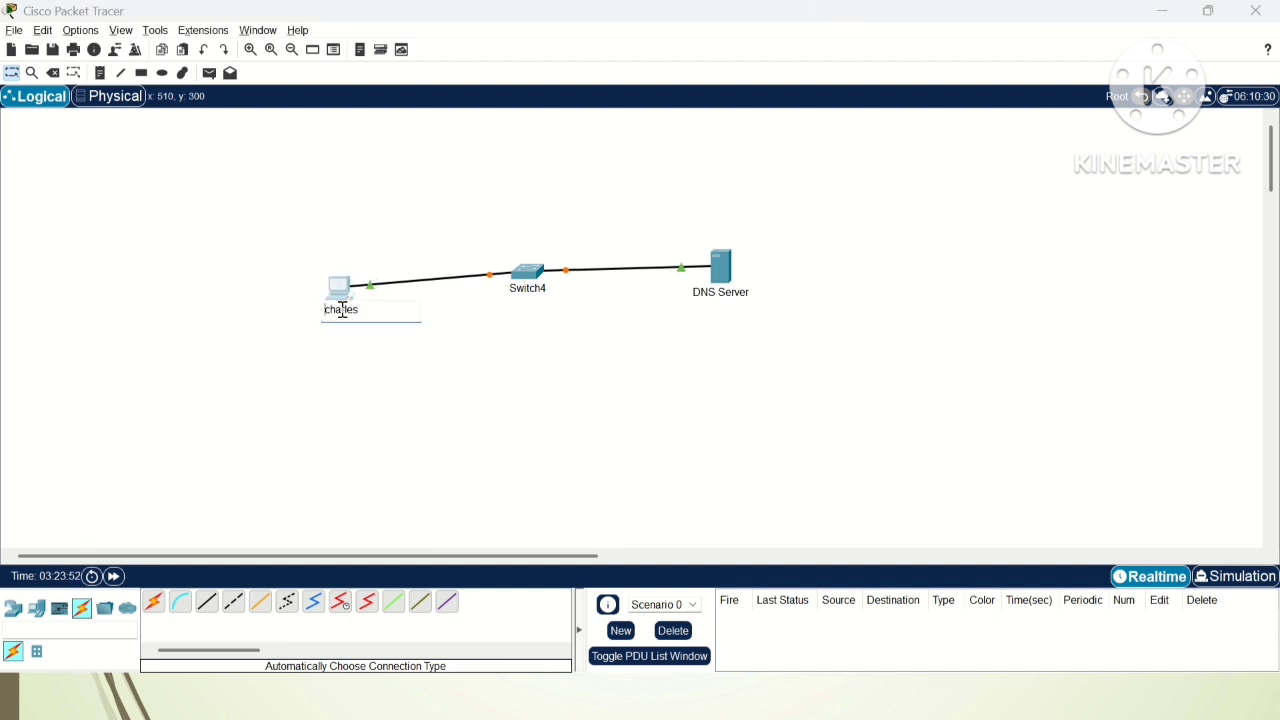
click(367, 310)
key(Return)
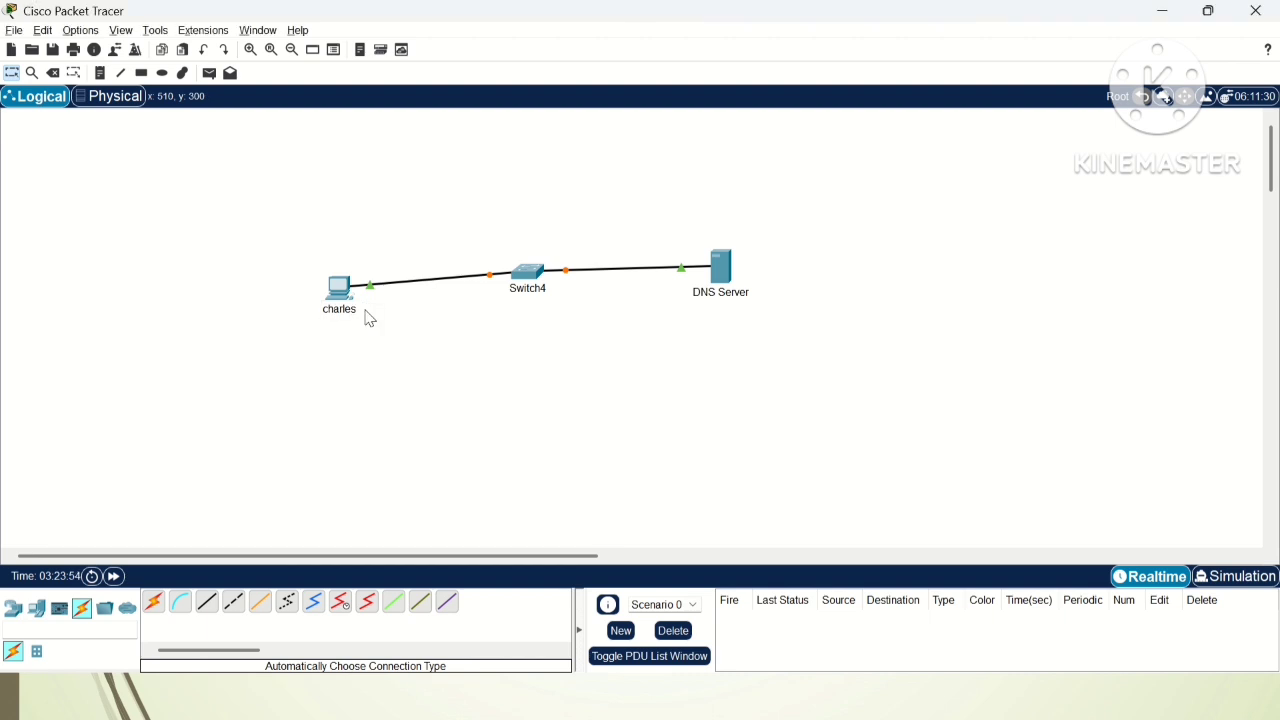
click(342, 310)
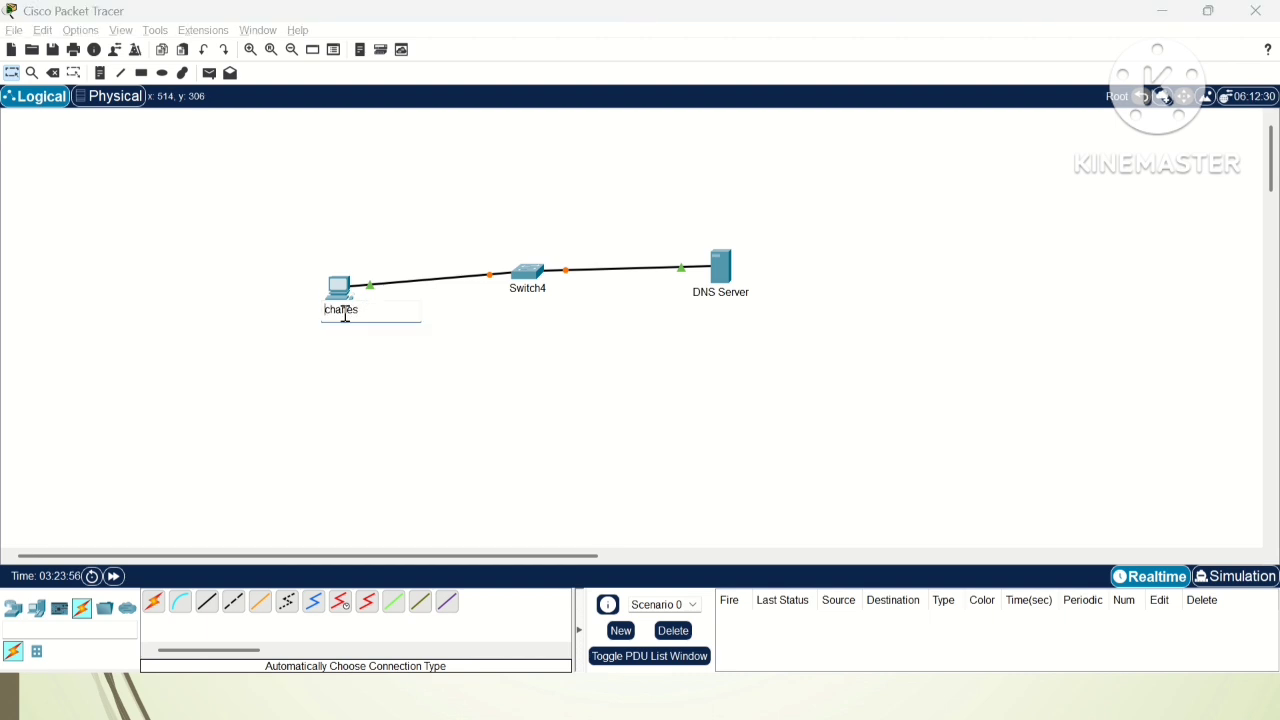
click(366, 310)
text(1.1.1.1/24)
key(Return)
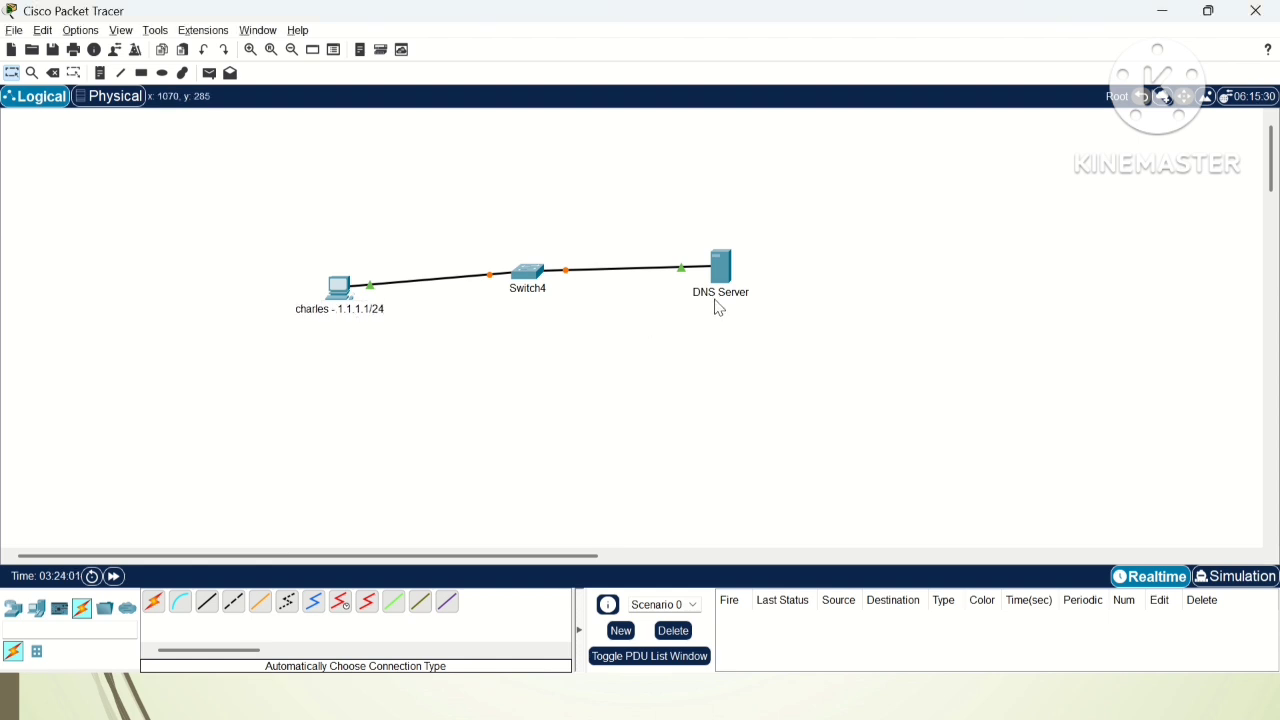
Extend the server's label to "DNS Server - 1.1.1.100/24".
click(716, 293)
click(765, 293)
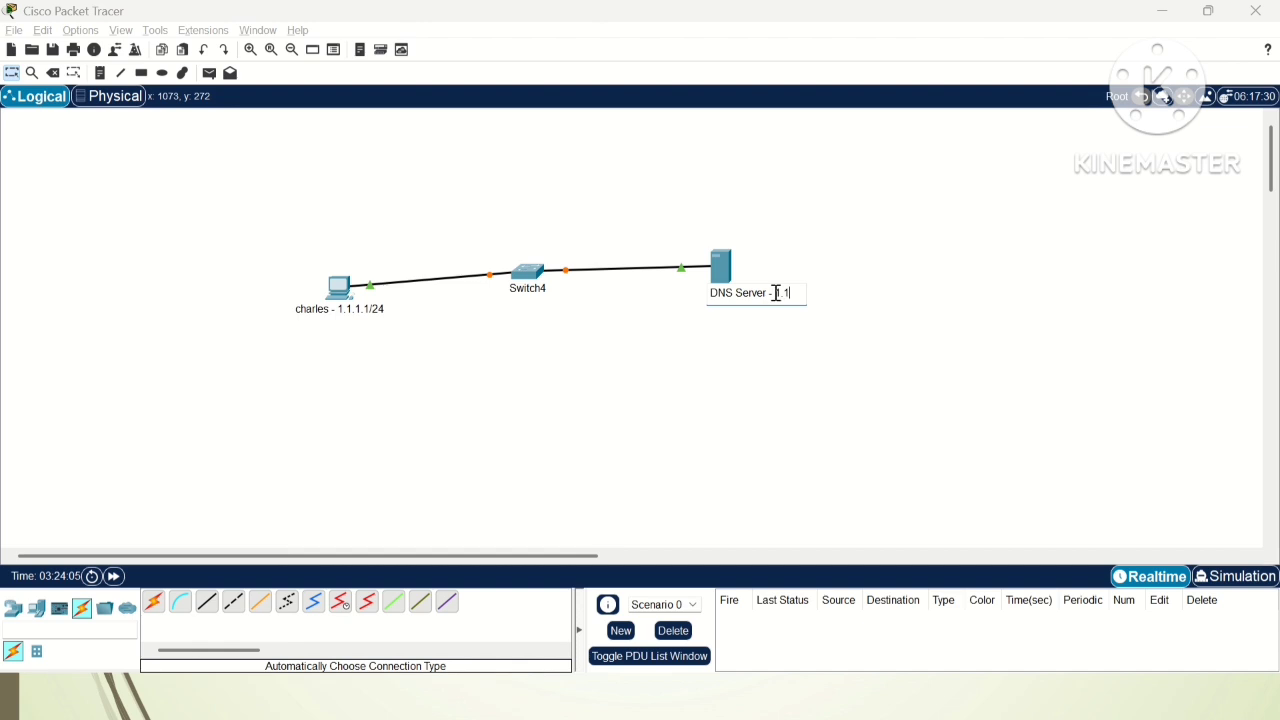
text(- 1.1.1.100/24)
key(Return)
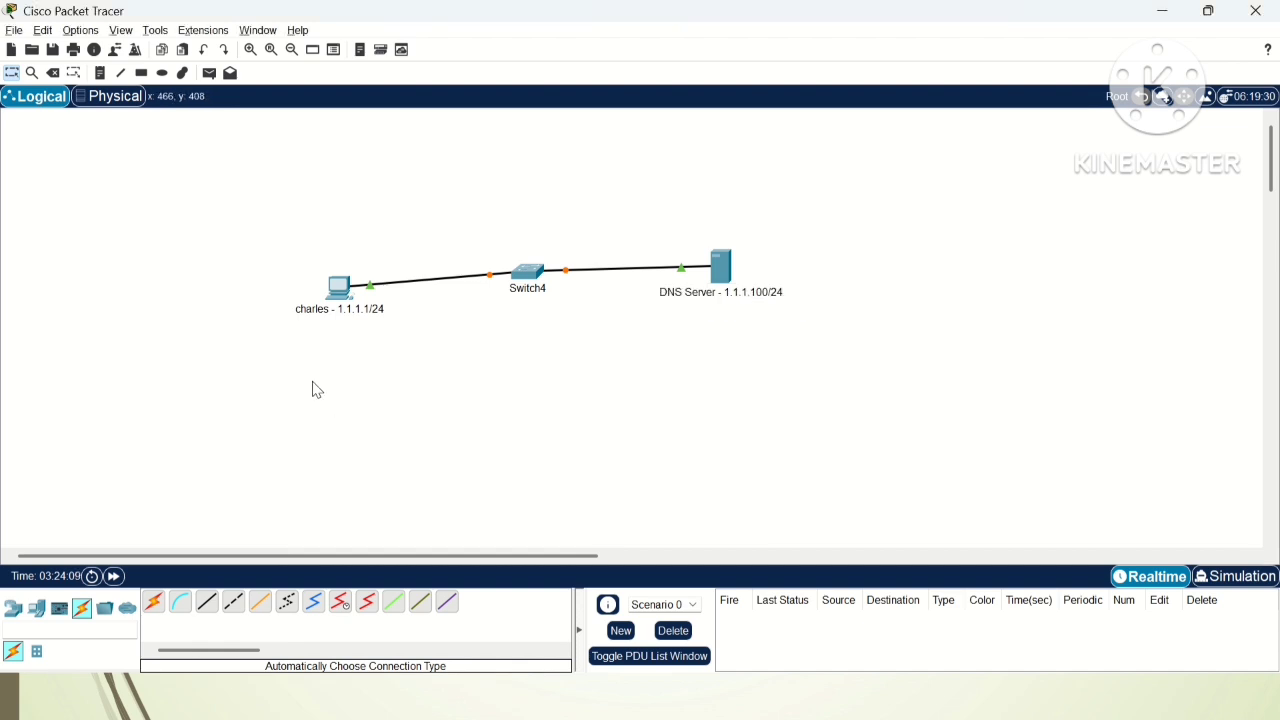
Configure the PC with static IPv4 address 1.1.1.1, subnet mask 255.255.255.0 and DNS server 1.1.1.100.
click(342, 290)
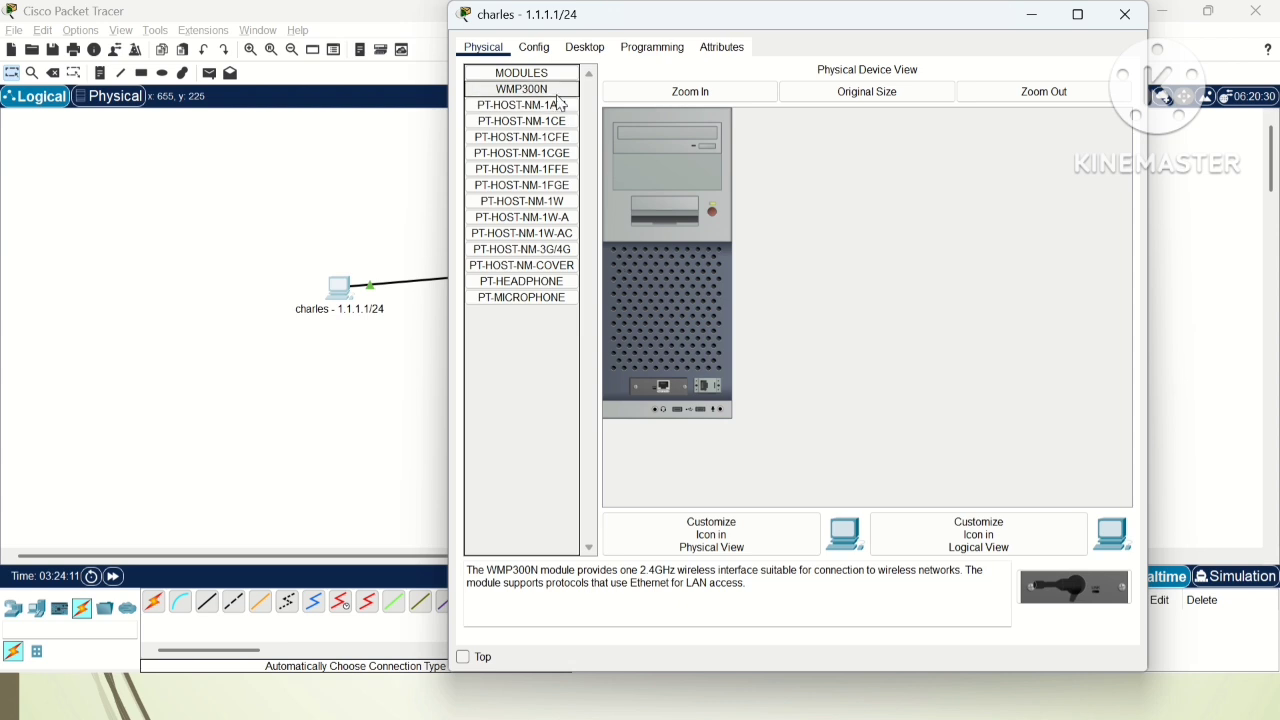
click(586, 50)
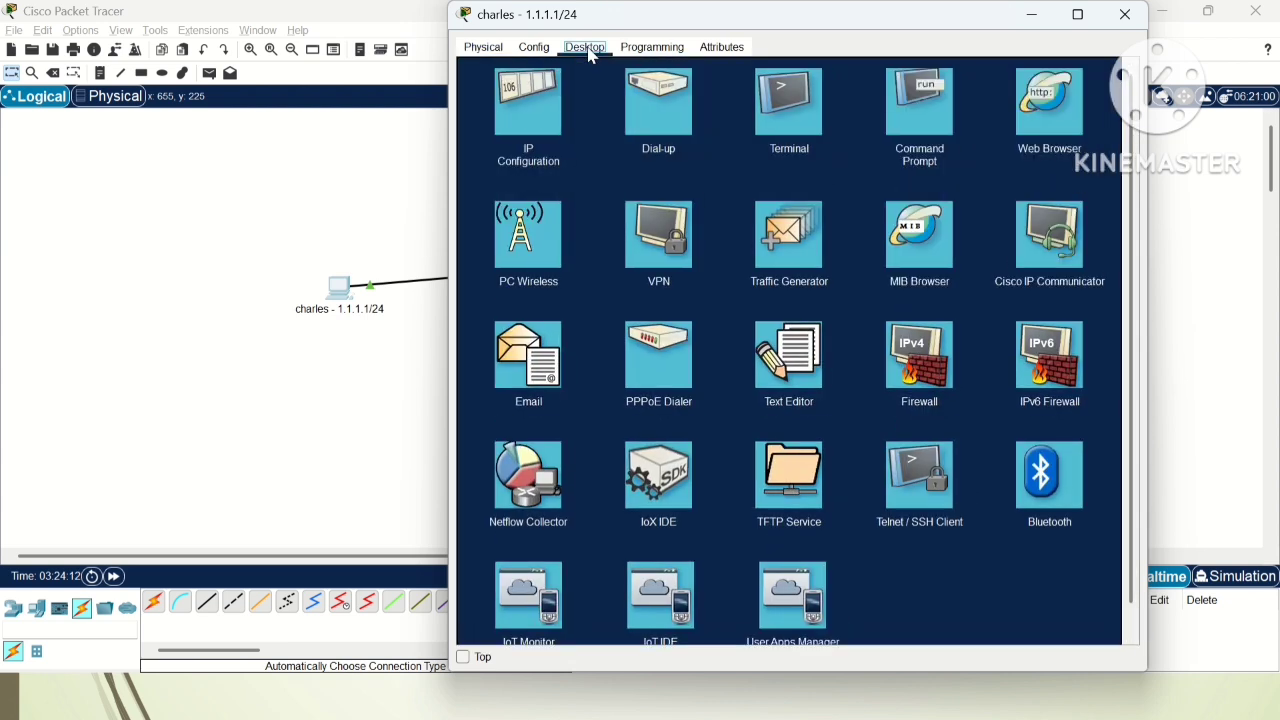
click(528, 100)
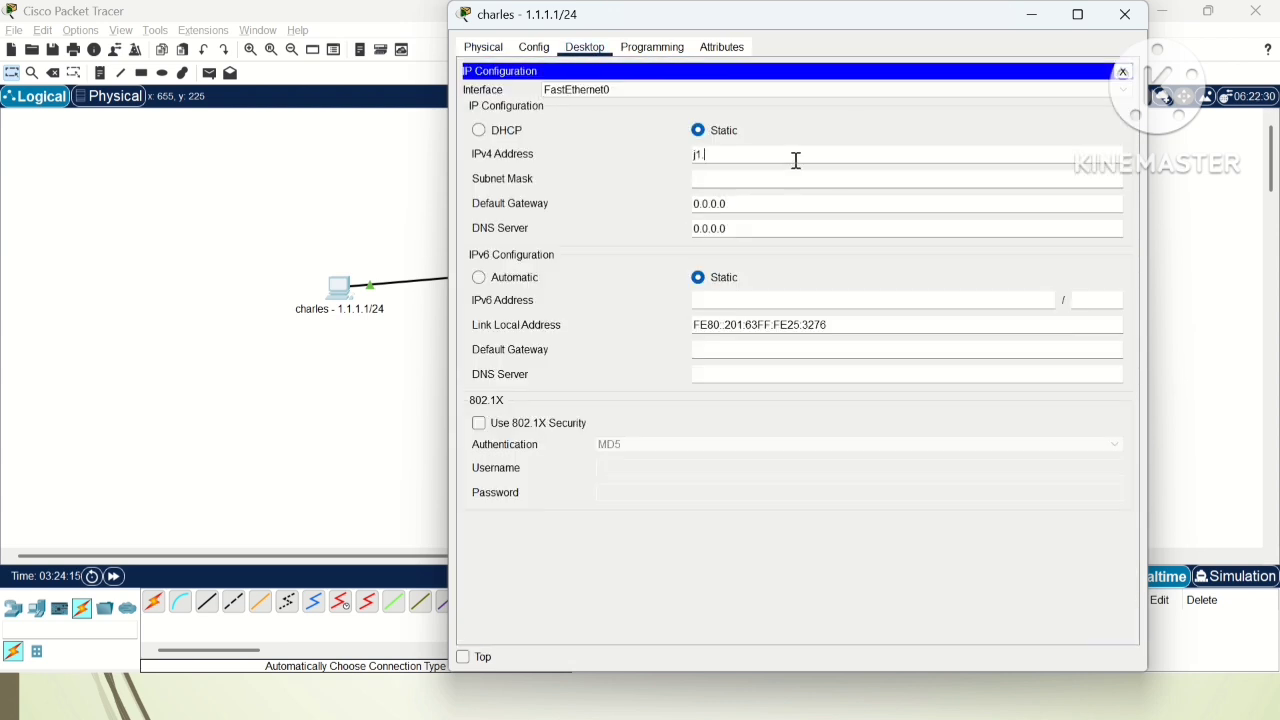
text(1.1.1.1)
key(Tab)
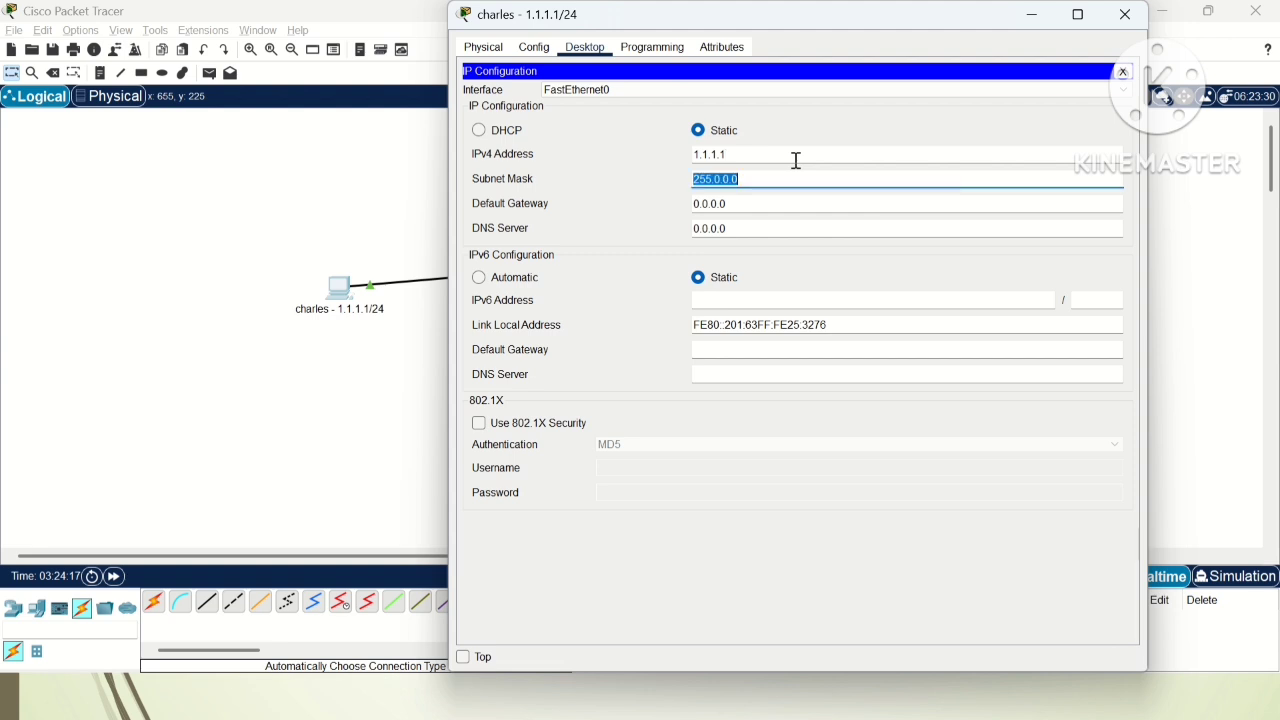
text(255.255.255.0)
key(Tab)
key(Tab)
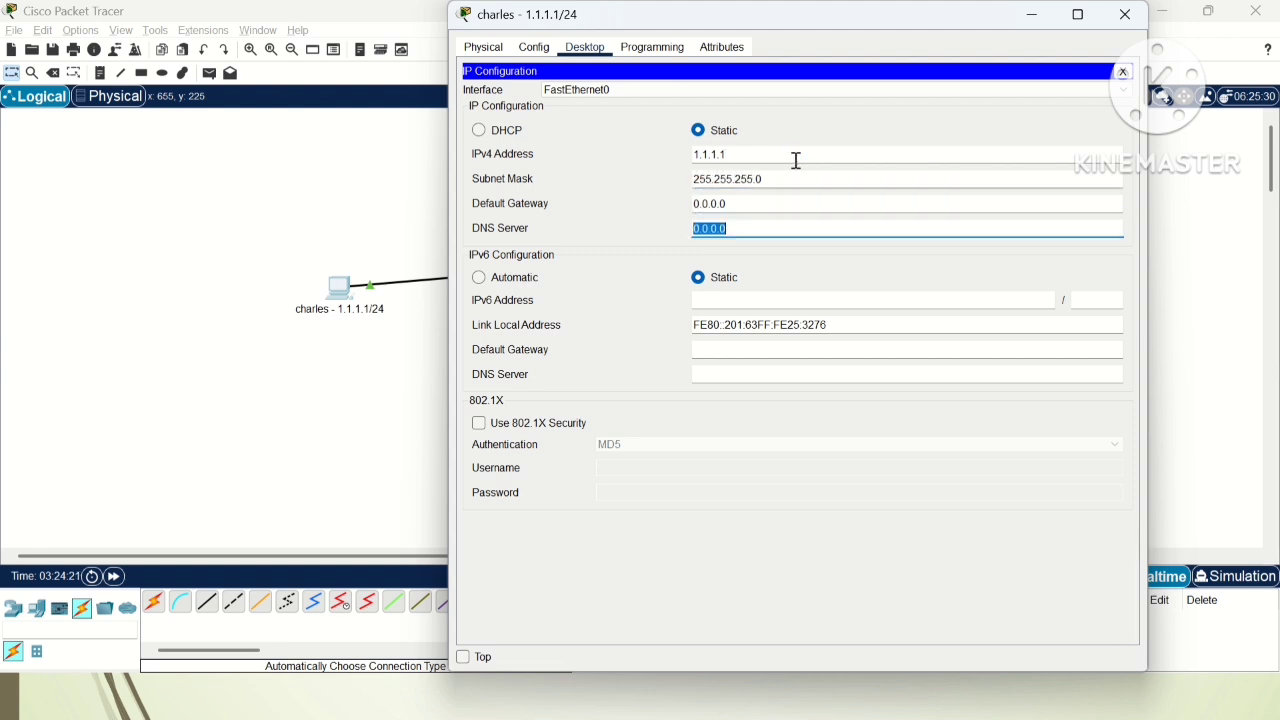
text(1.1.1.100)
drag(860, 14, 822, 117)
click(1082, 168)
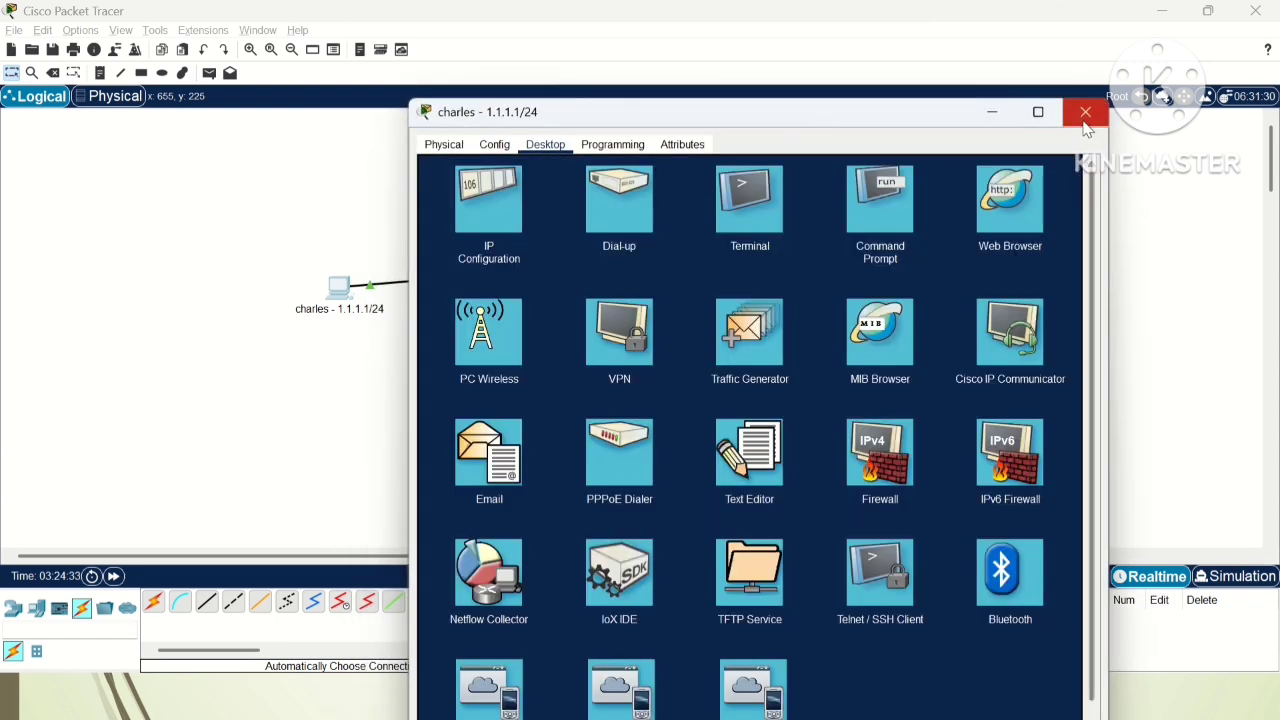
click(1085, 112)
Configure the DNS Server with static IPv4 address 1.1.1.100, subnet mask 255.255.255.0 and DNS server 1.1.1.100.
click(721, 265)
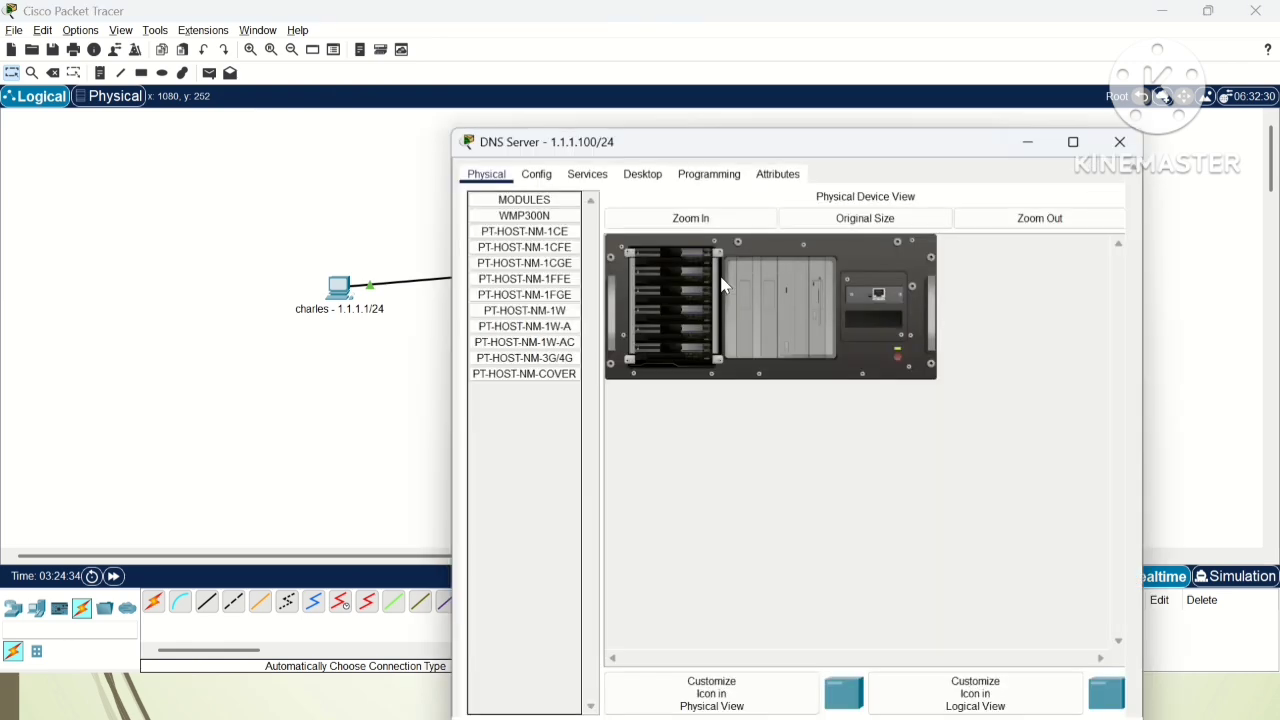
click(638, 47)
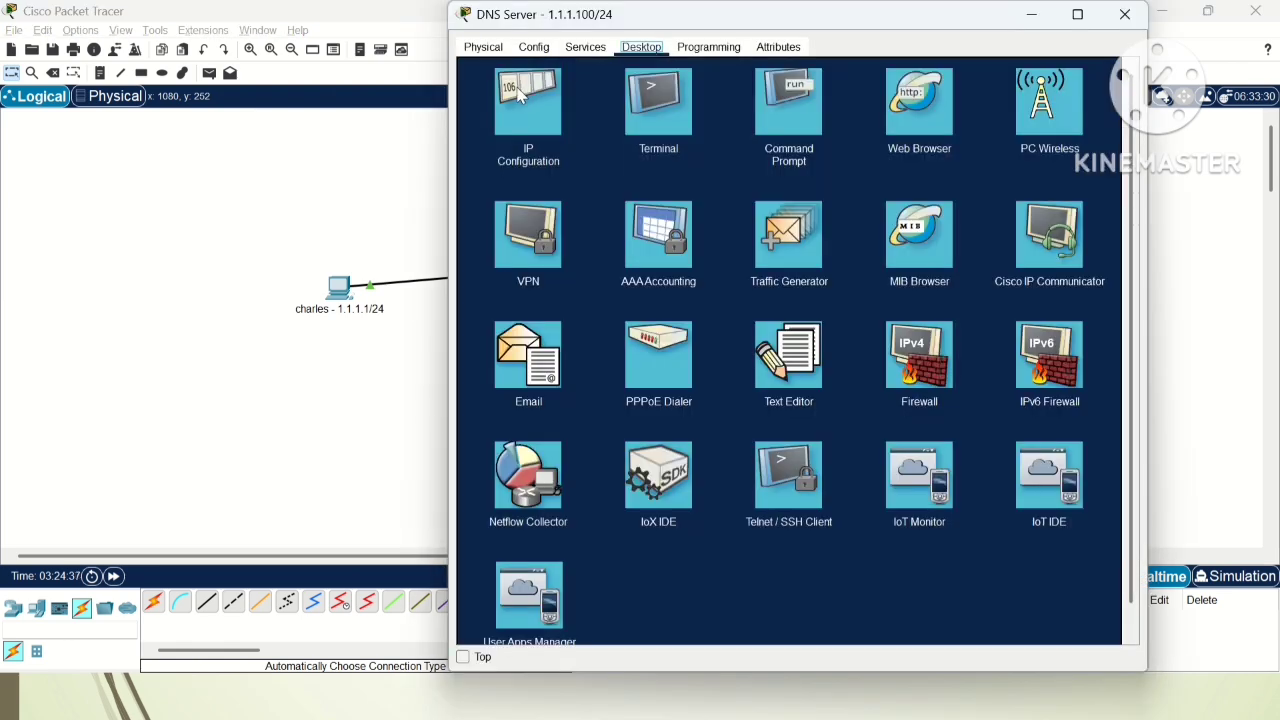
click(522, 97)
text(1.1.1.100)
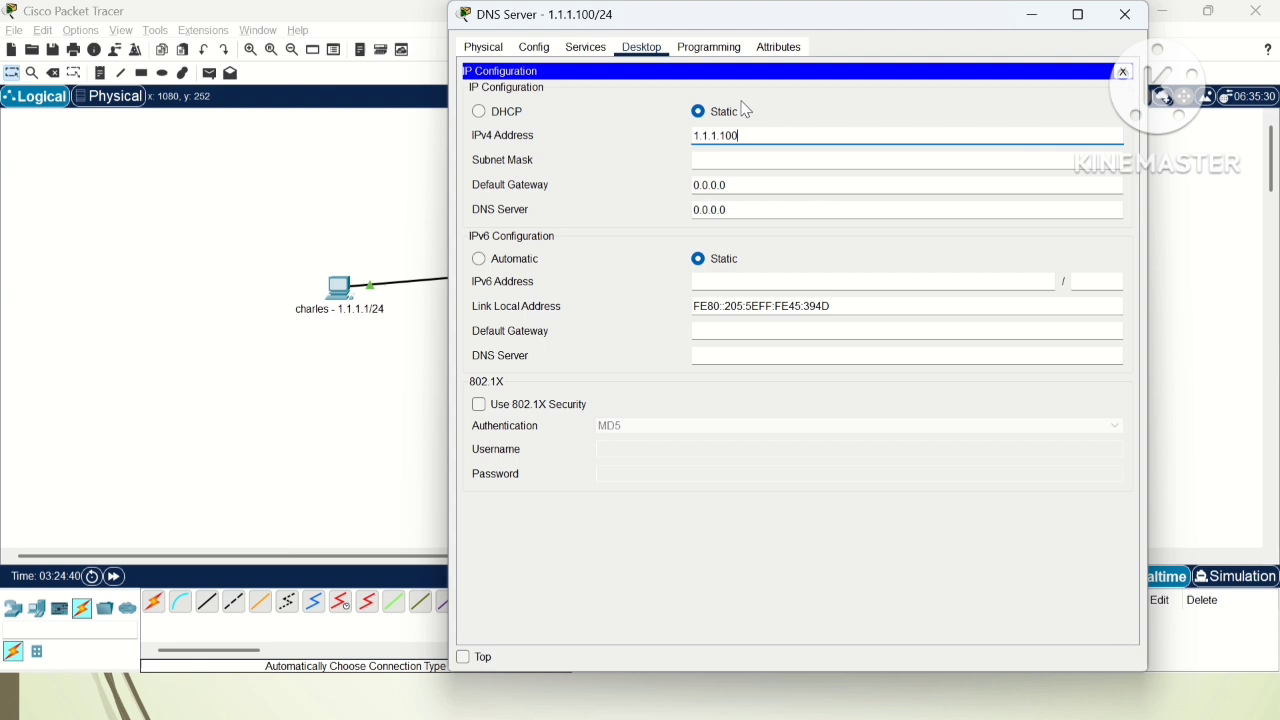
key(Tab)
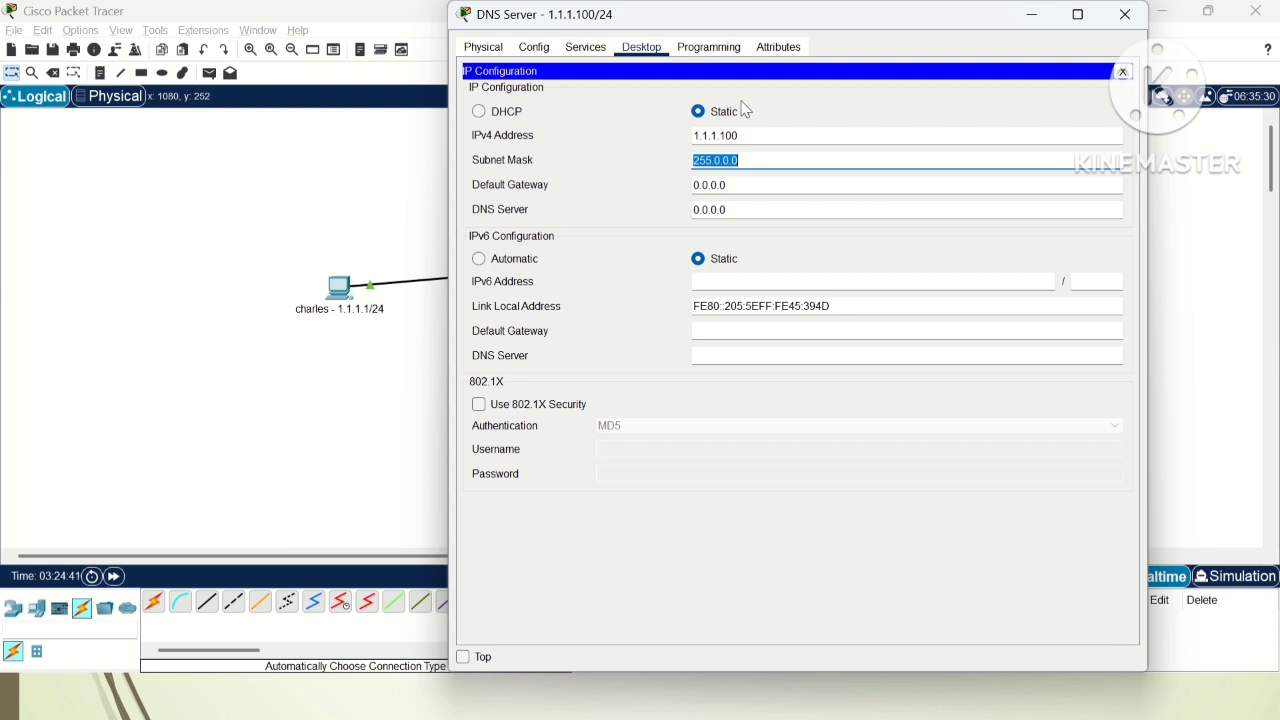
text(255.255.255)
key(Tab)
key(Tab)
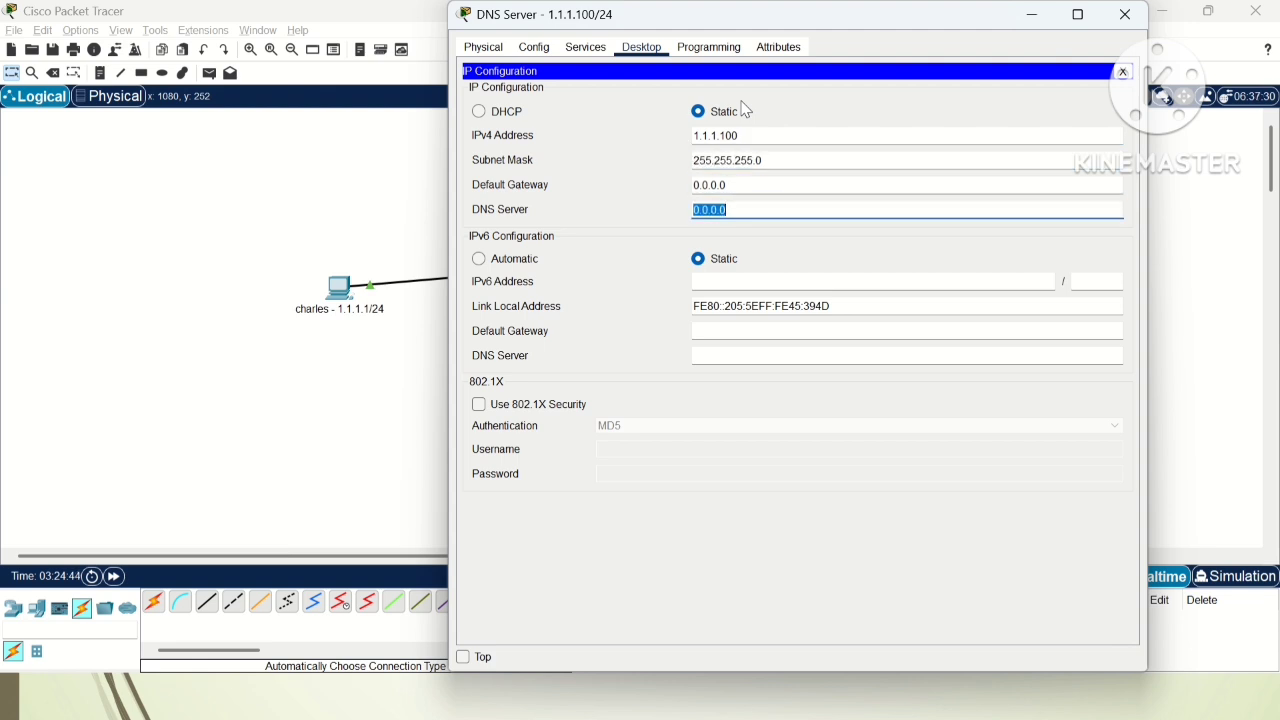
text(1.1.1.100)
click(1122, 72)
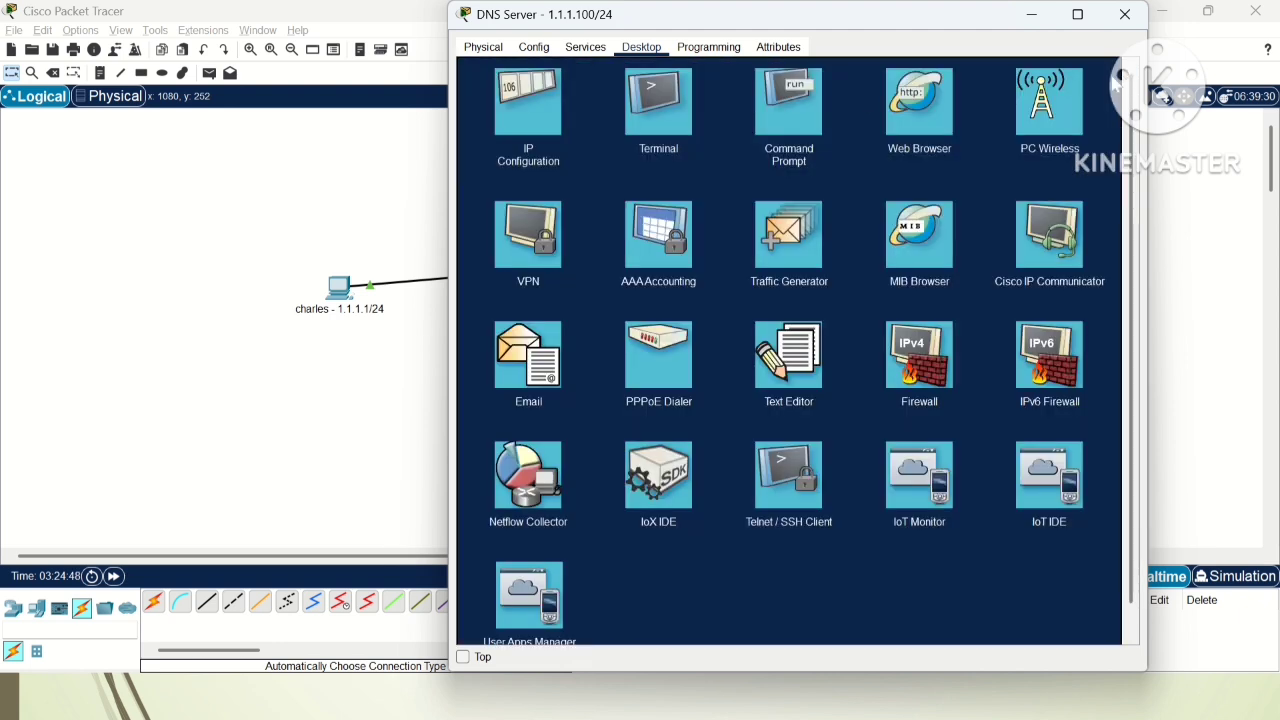
Check the server's addressing with ipconfig and test its connection to the PC with ping 1.1.1.1.
click(808, 115)
text(ipconfi)
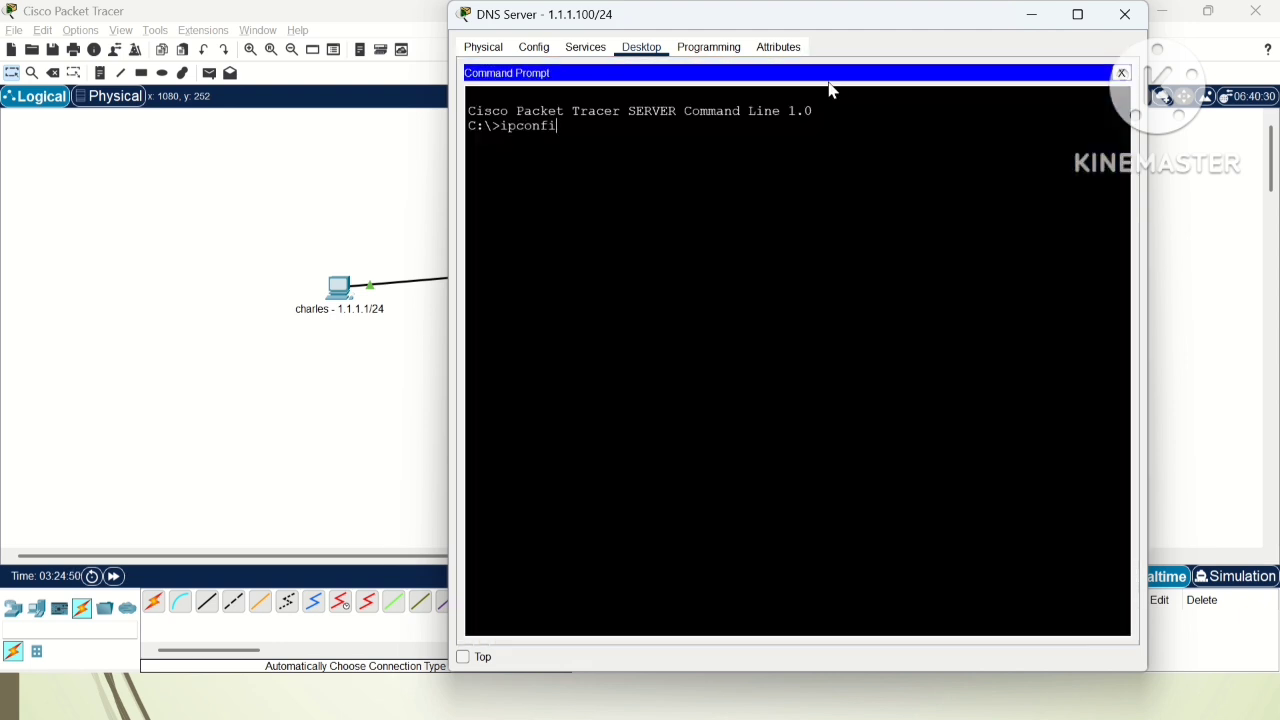
text(g)
key(Return)
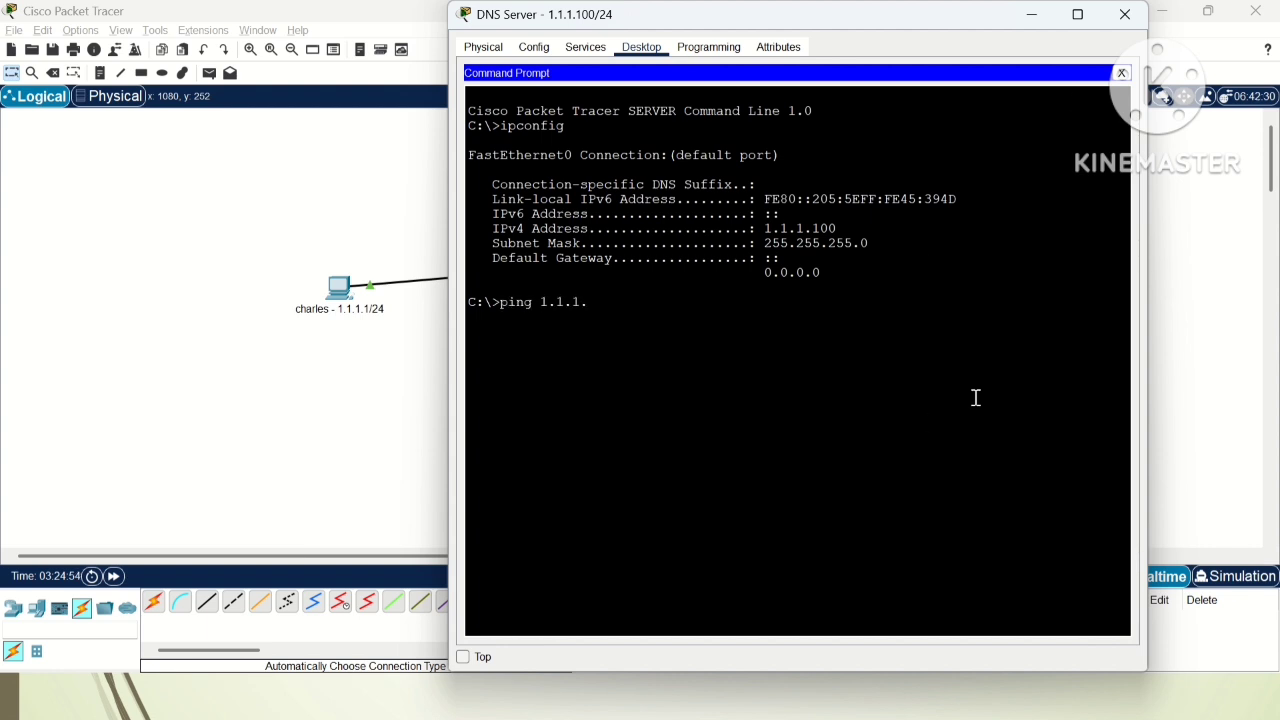
text(ping 1.1.1.1)
key(Return)
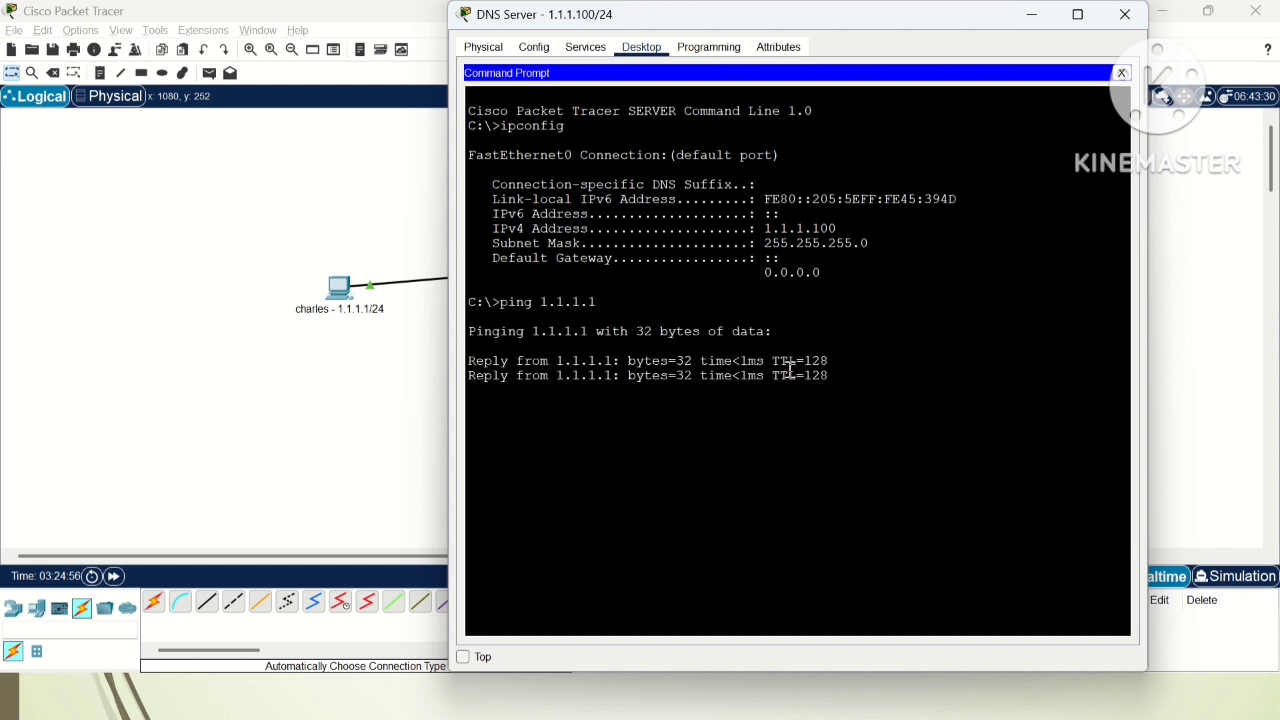
click(1122, 73)
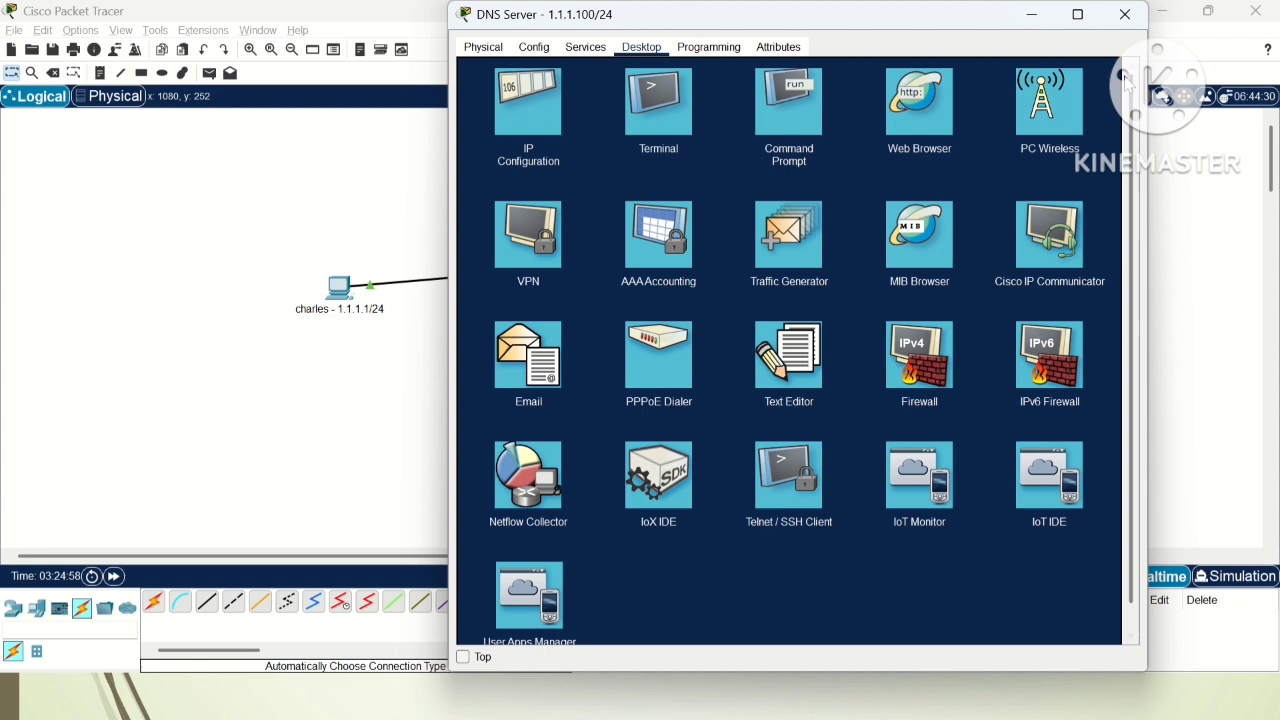
click(1124, 13)
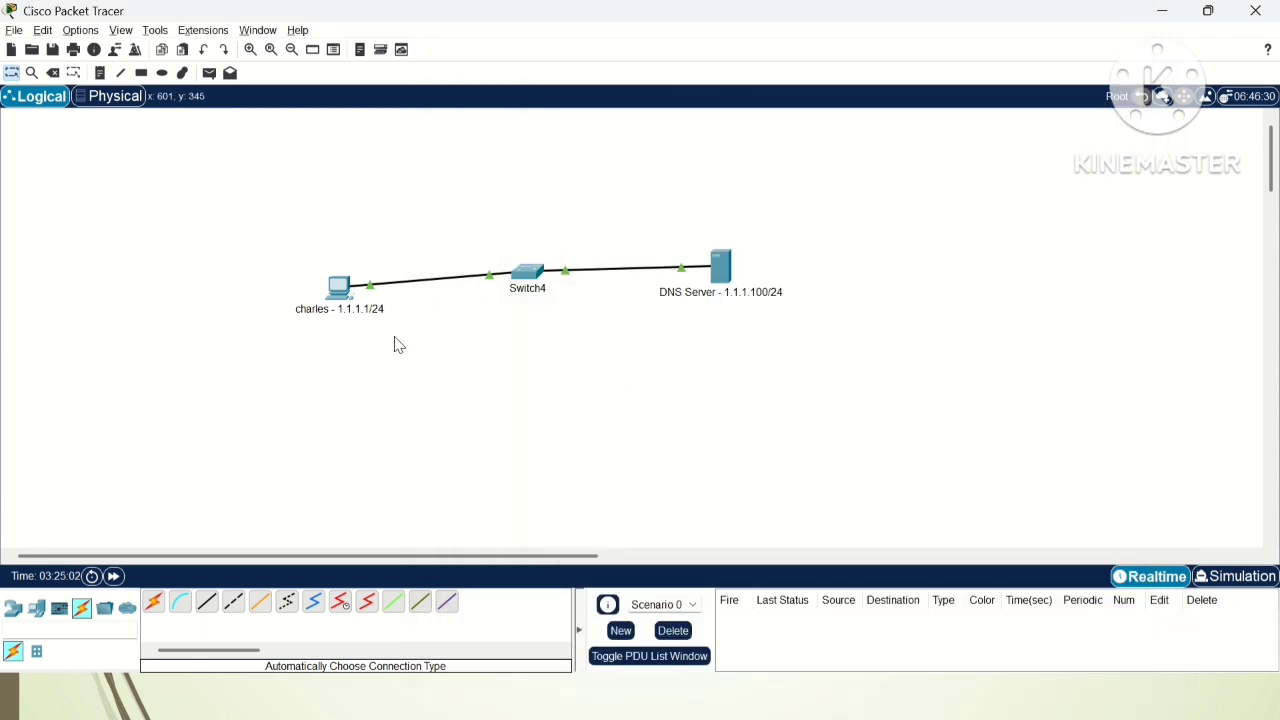
Replace the body of the DNS Server's index.html with "This is my new emerging Website, Welcome !!!" and save it over the existing file.
click(722, 272)
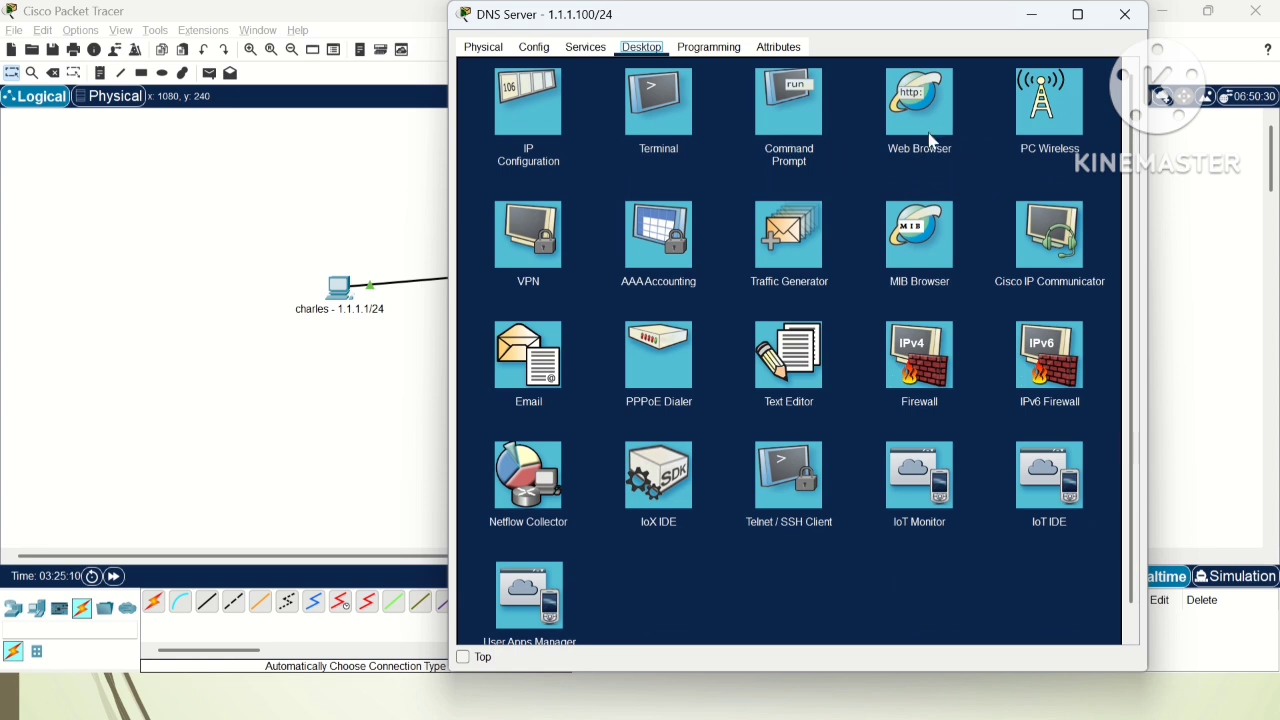
click(535, 111)
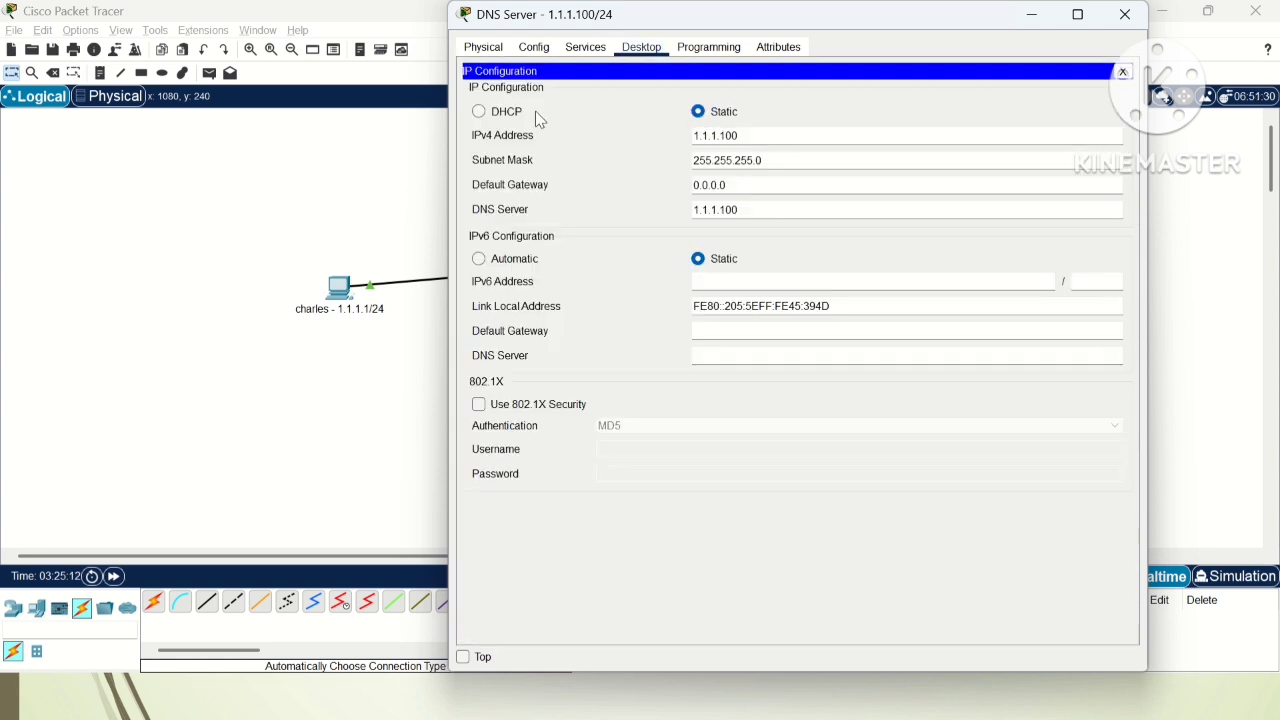
click(584, 50)
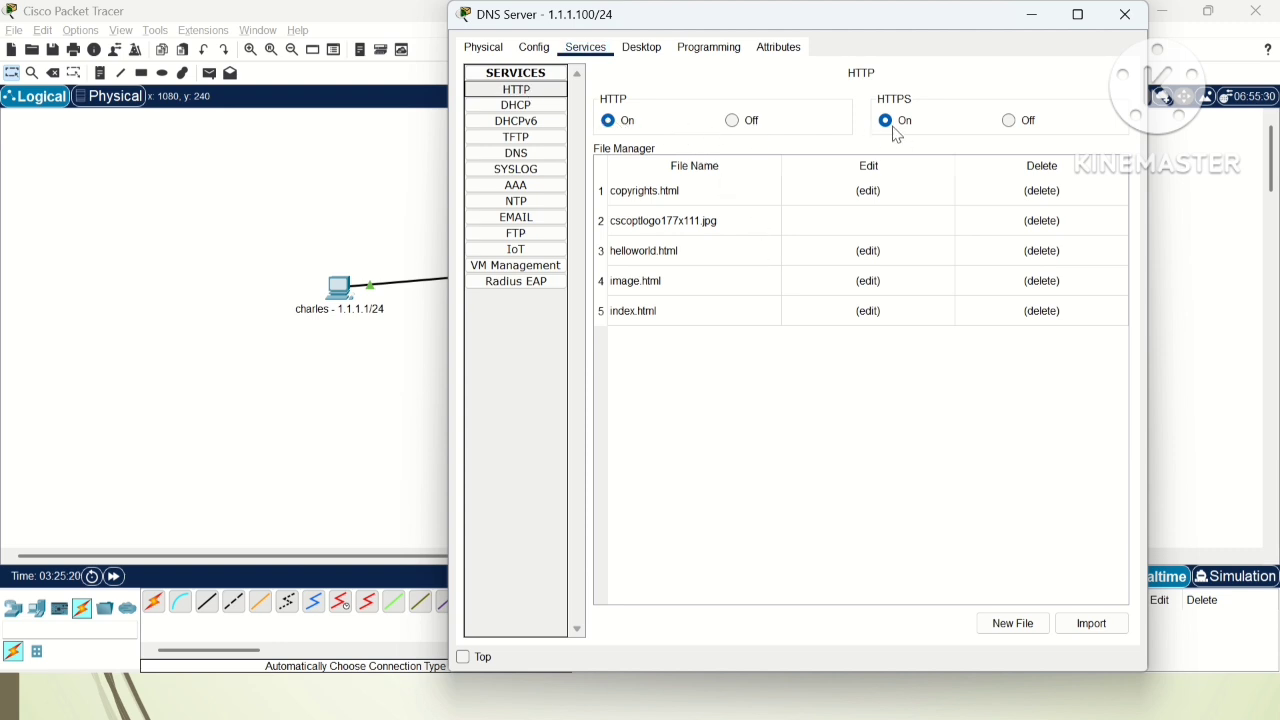
click(866, 311)
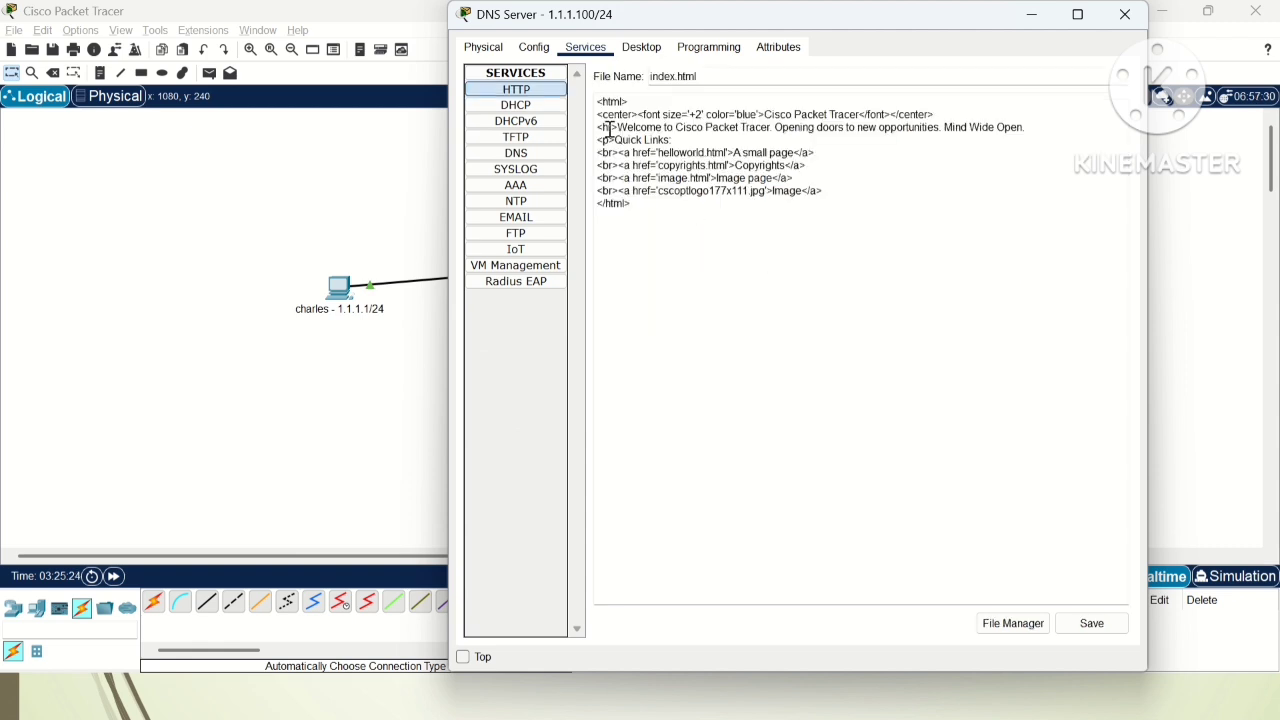
drag(596, 113, 830, 190)
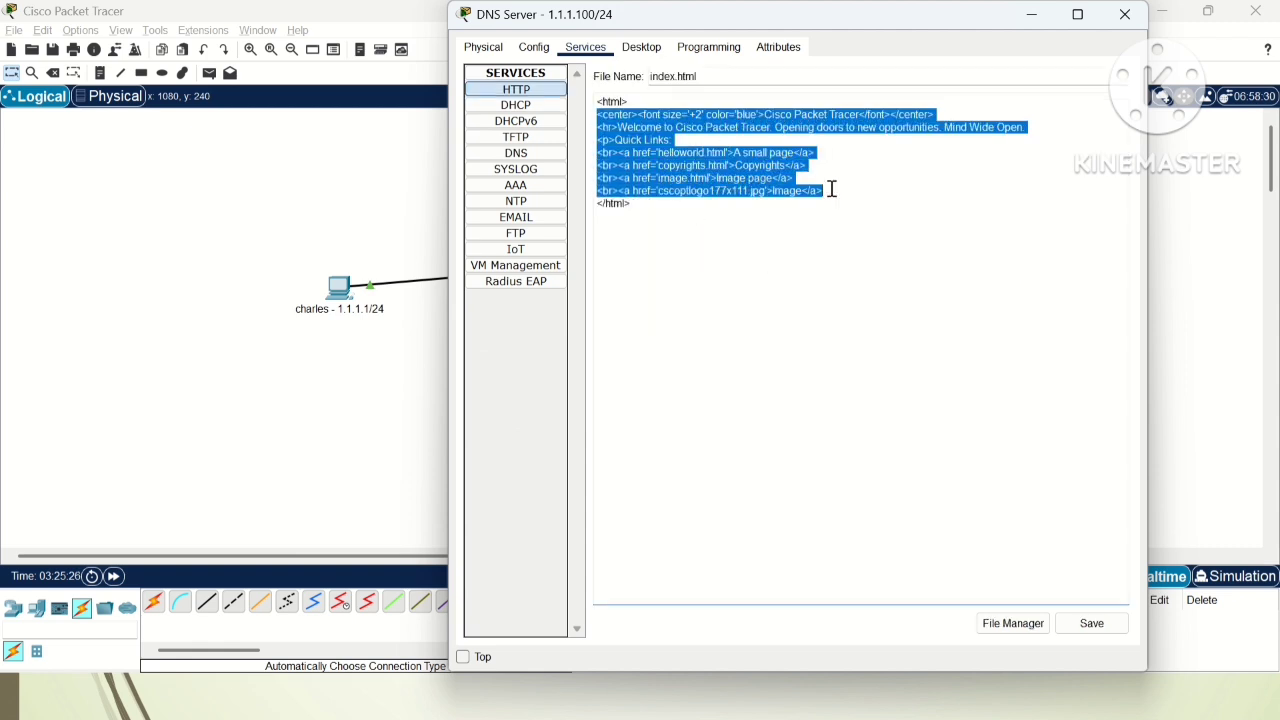
key(BackSpace)
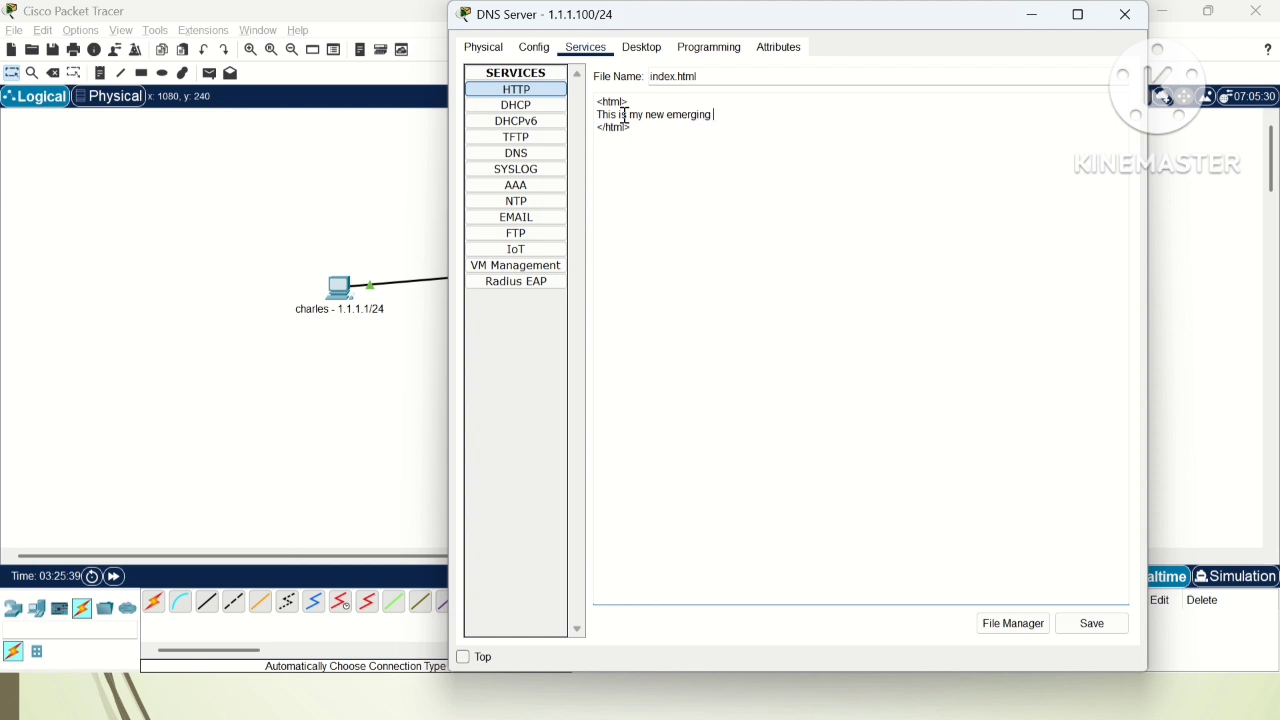
text(Website, Welcome !!!)
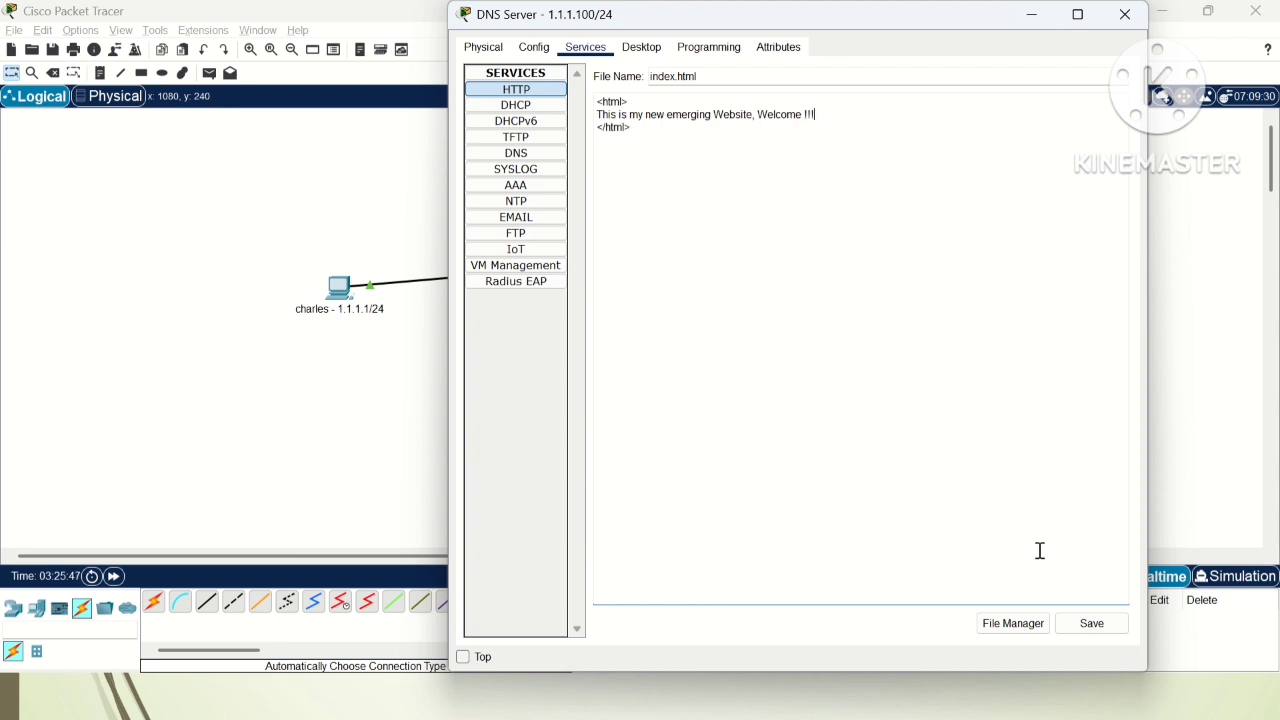
click(1090, 624)
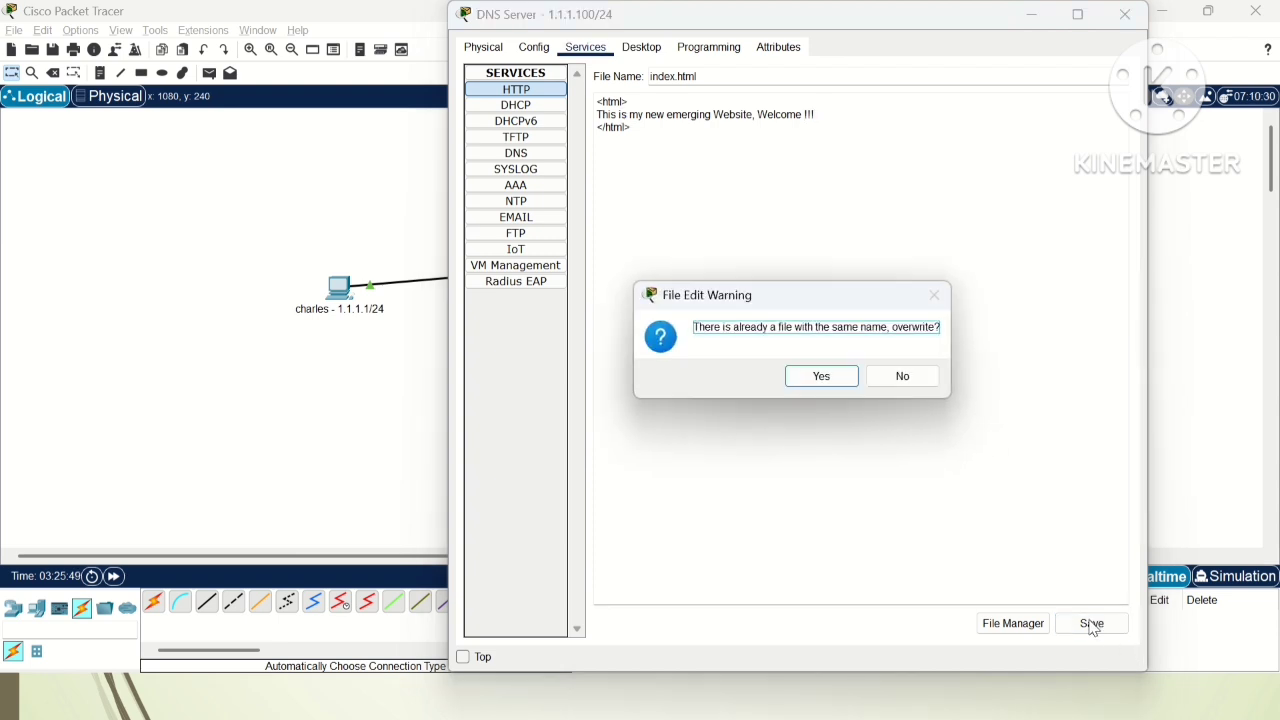
click(818, 375)
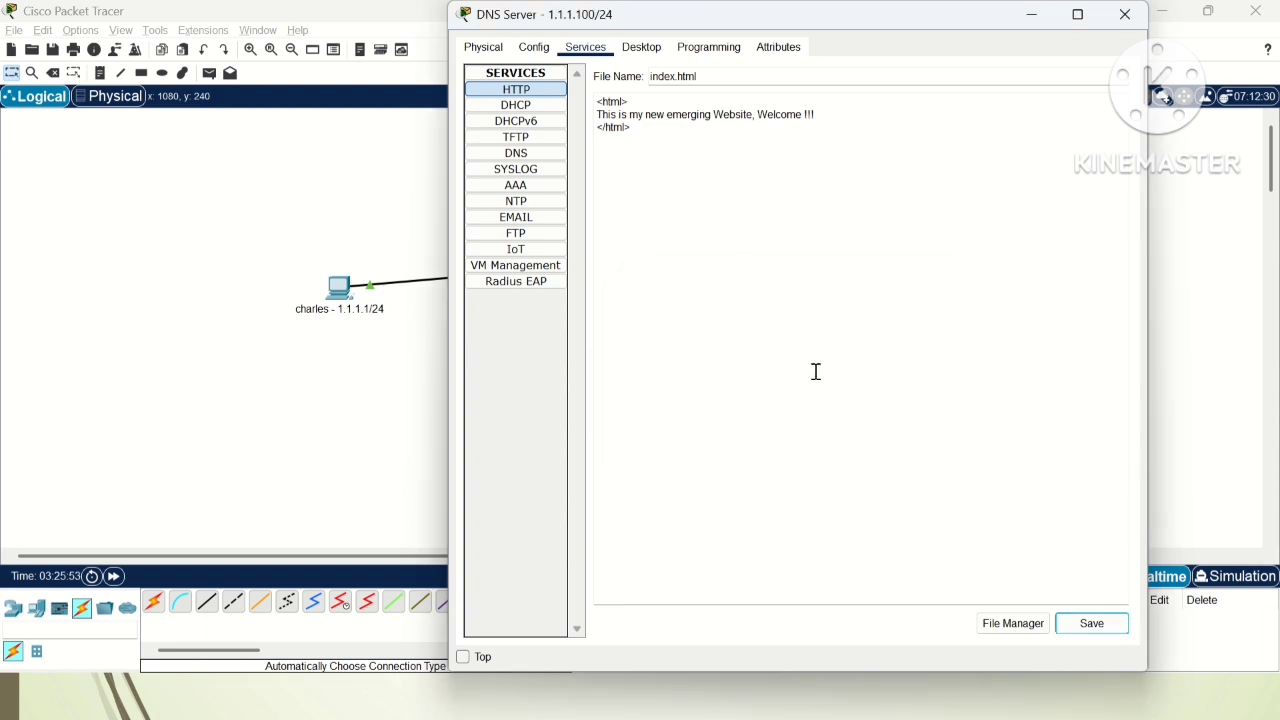
click(522, 155)
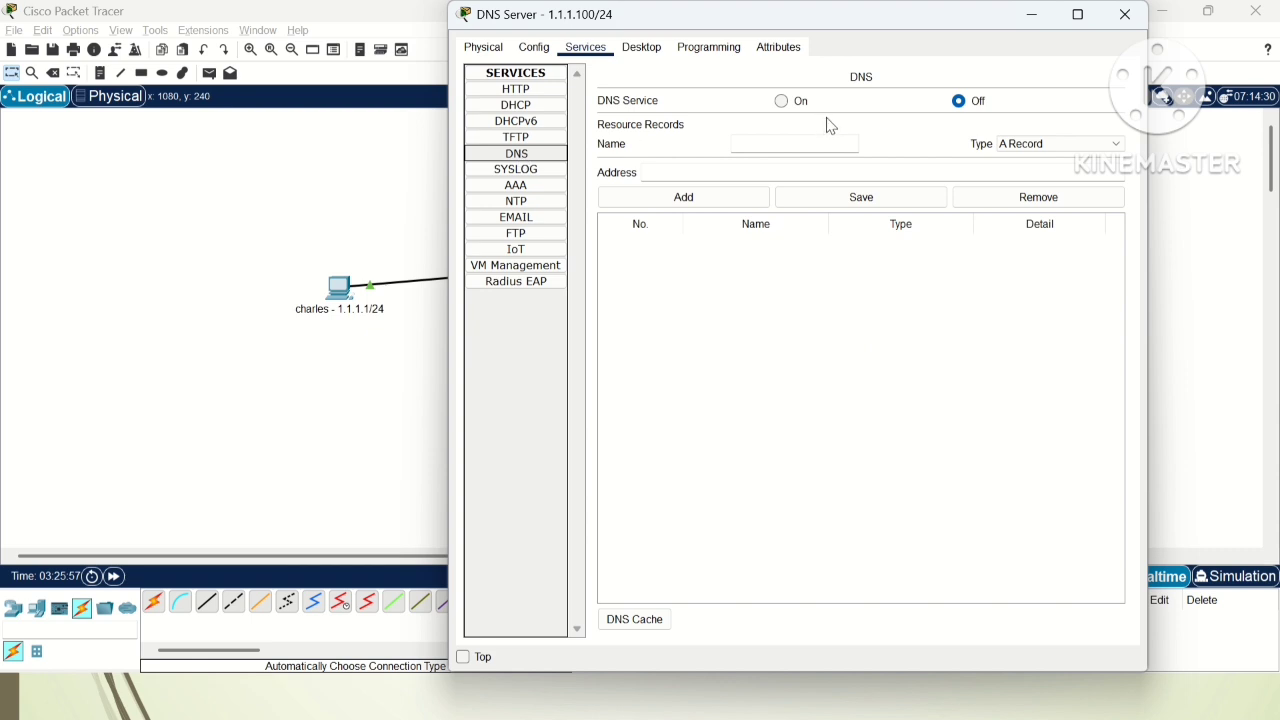
click(782, 103)
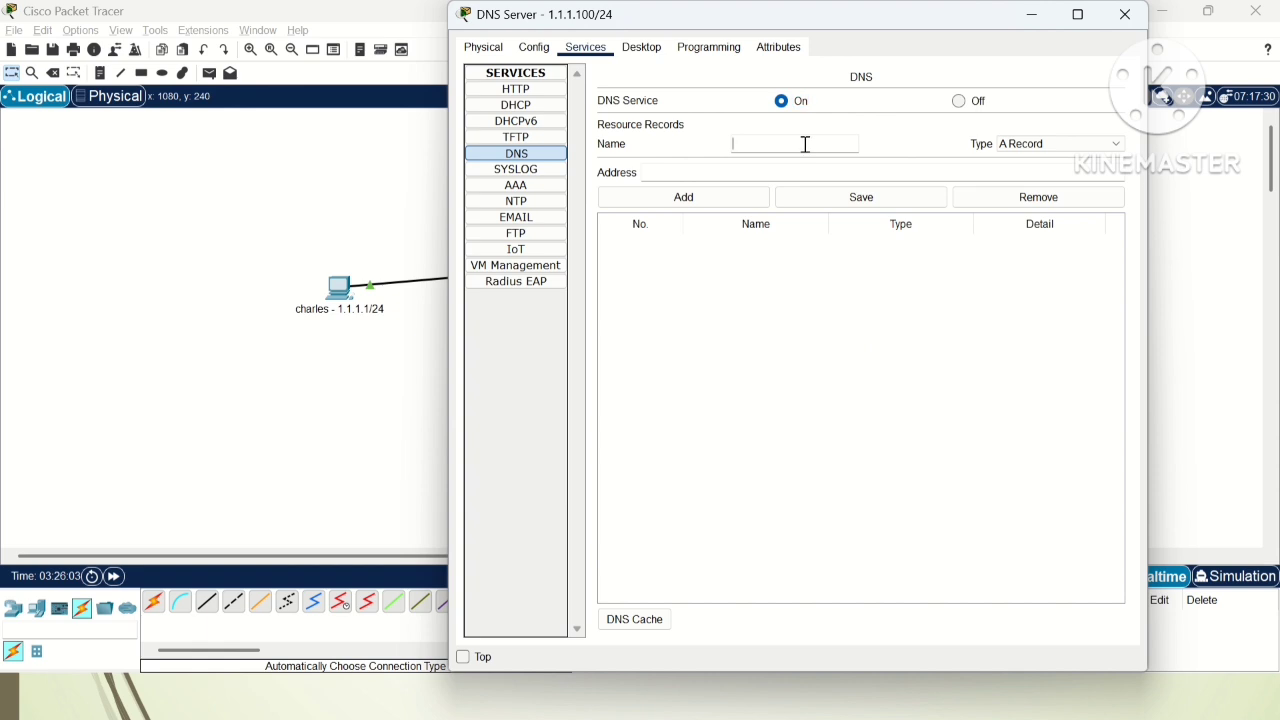
click(805, 144)
click(1117, 172)
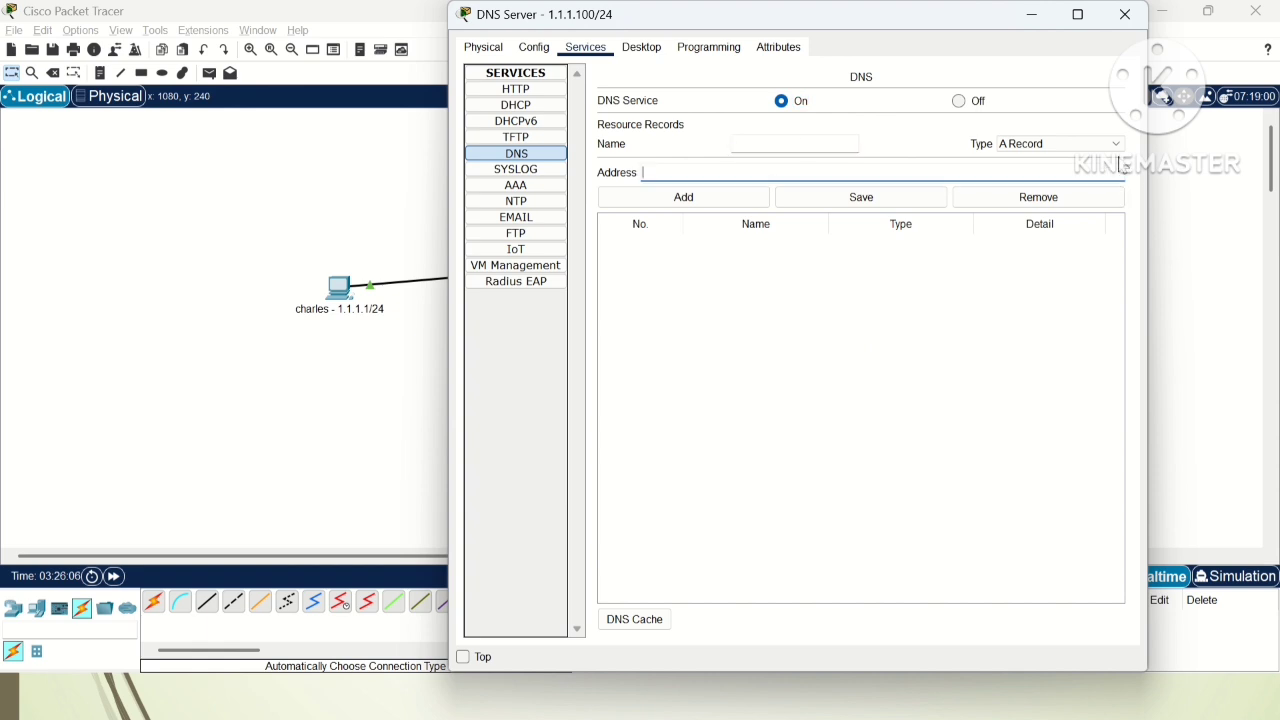
click(826, 147)
text(www.c)
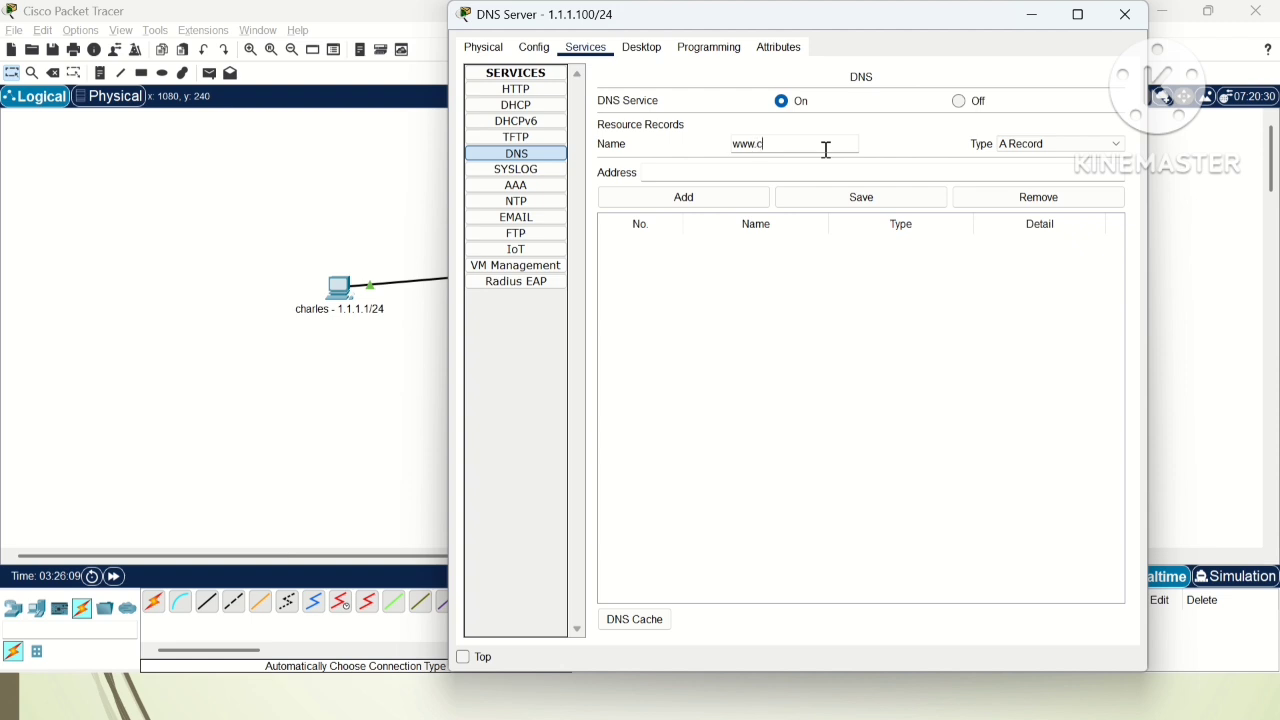
text(harles.com)
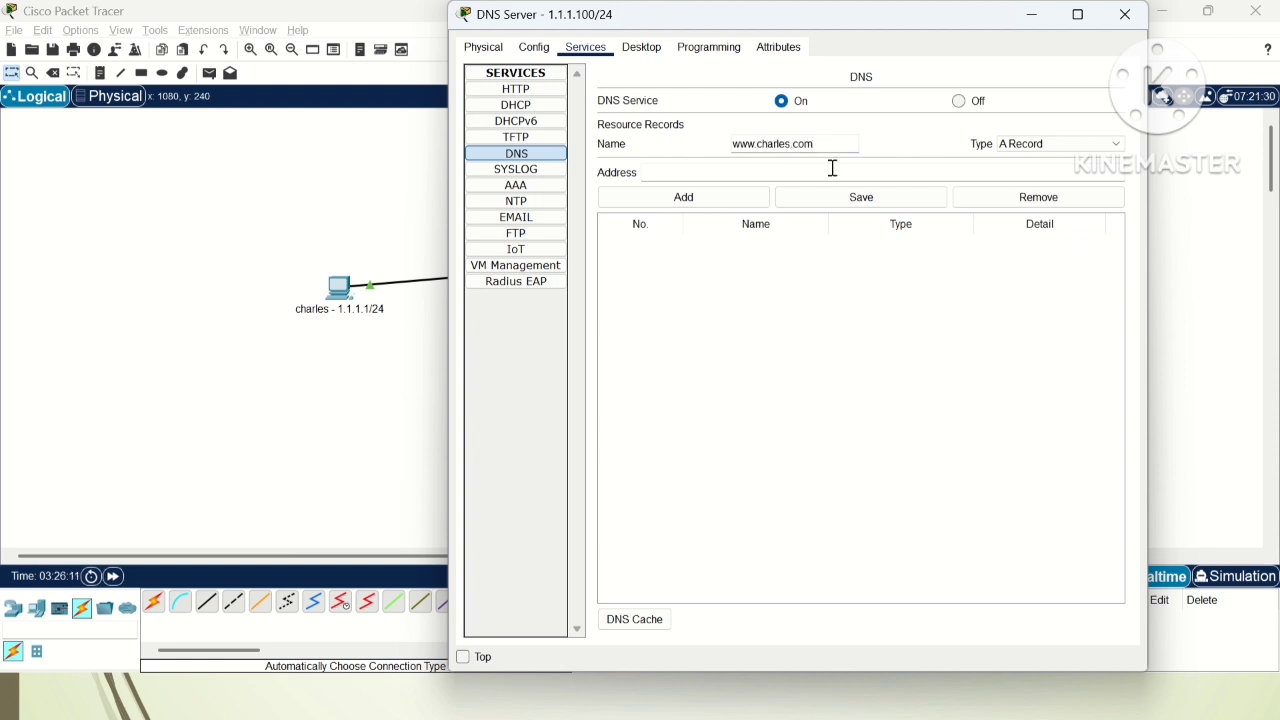
click(822, 171)
text(1.1.1.100)
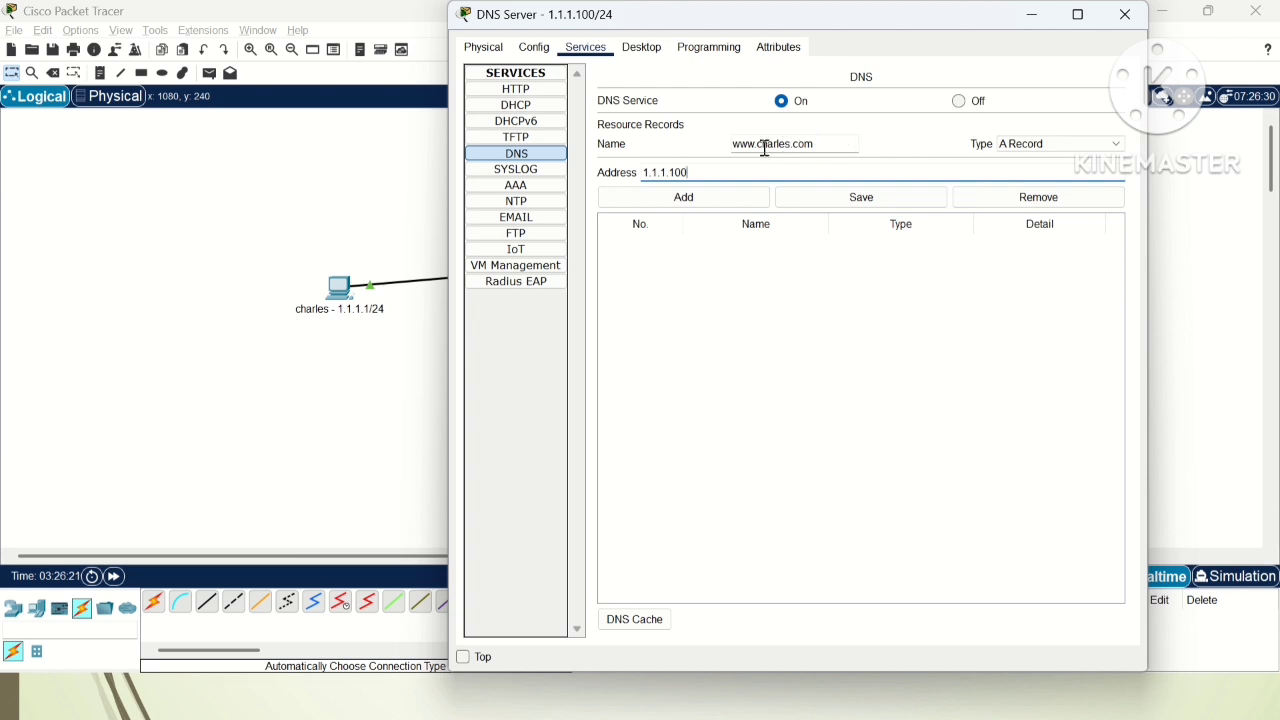
click(686, 200)
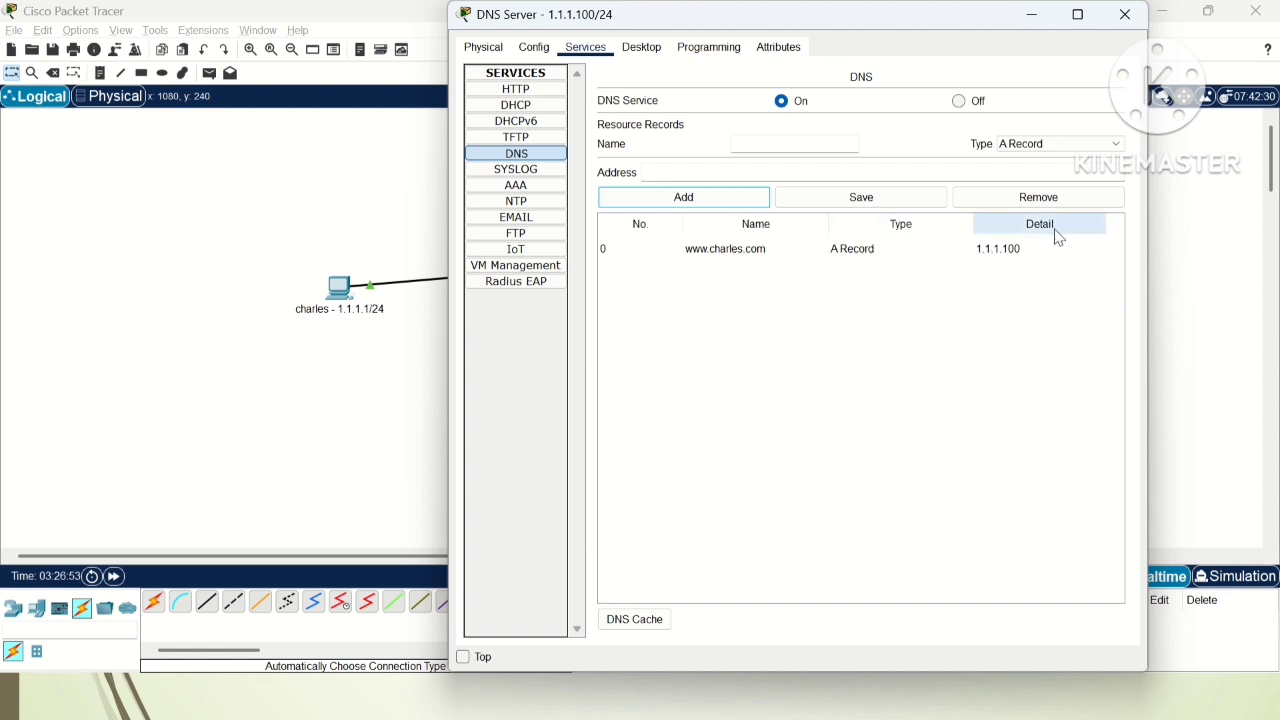
click(1121, 14)
Ping the server at 1.1.1.100 from the PC's command prompt, stopping the test early.
click(347, 291)
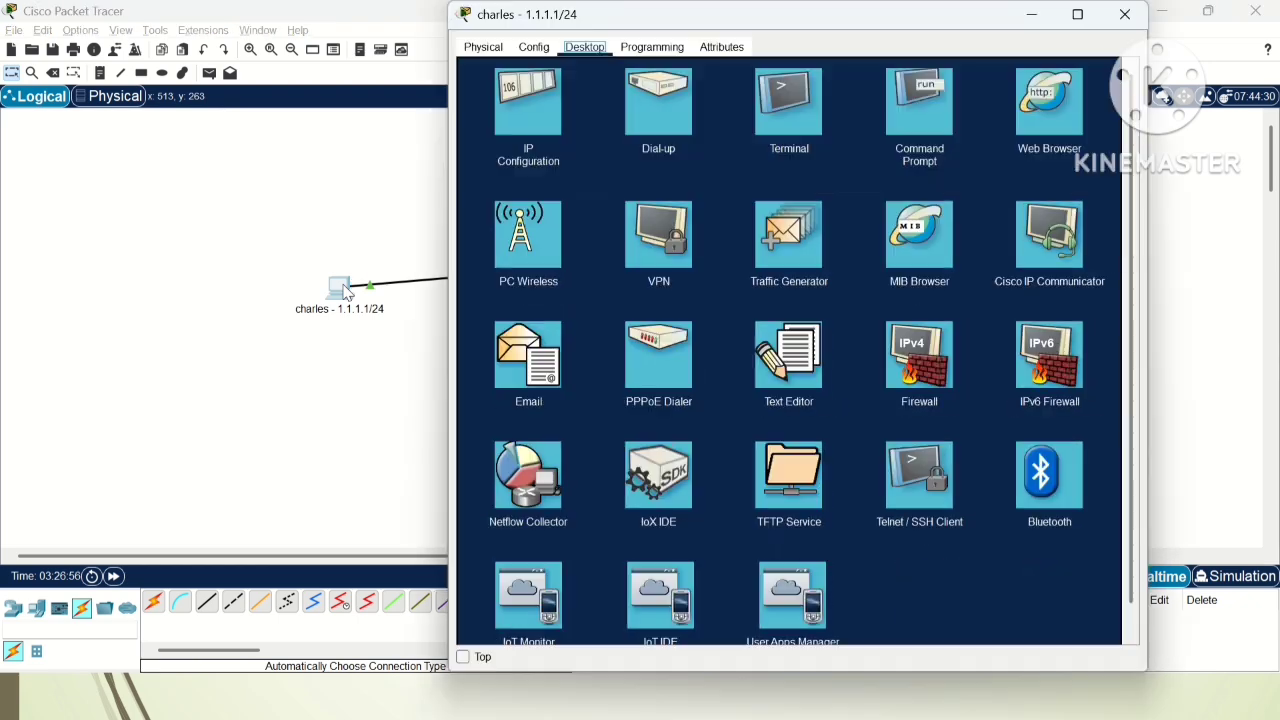
click(927, 120)
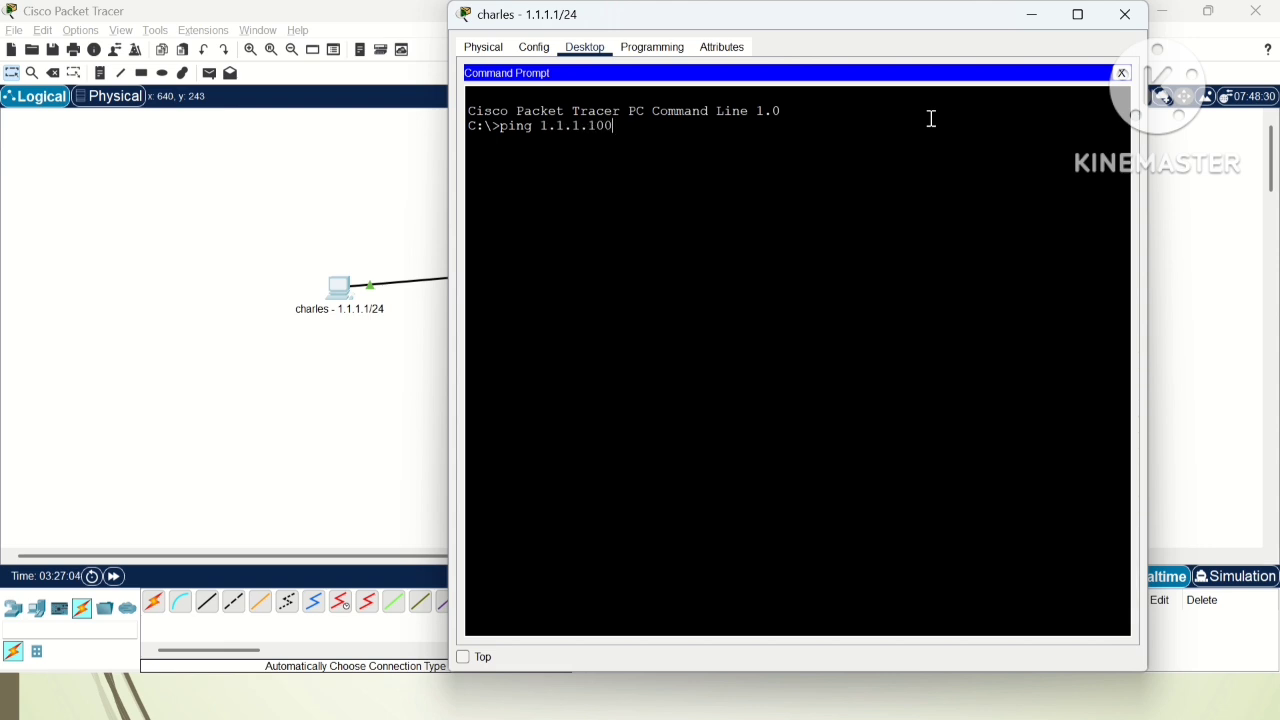
key(Return)
key(ctrl+c)
text(pi)
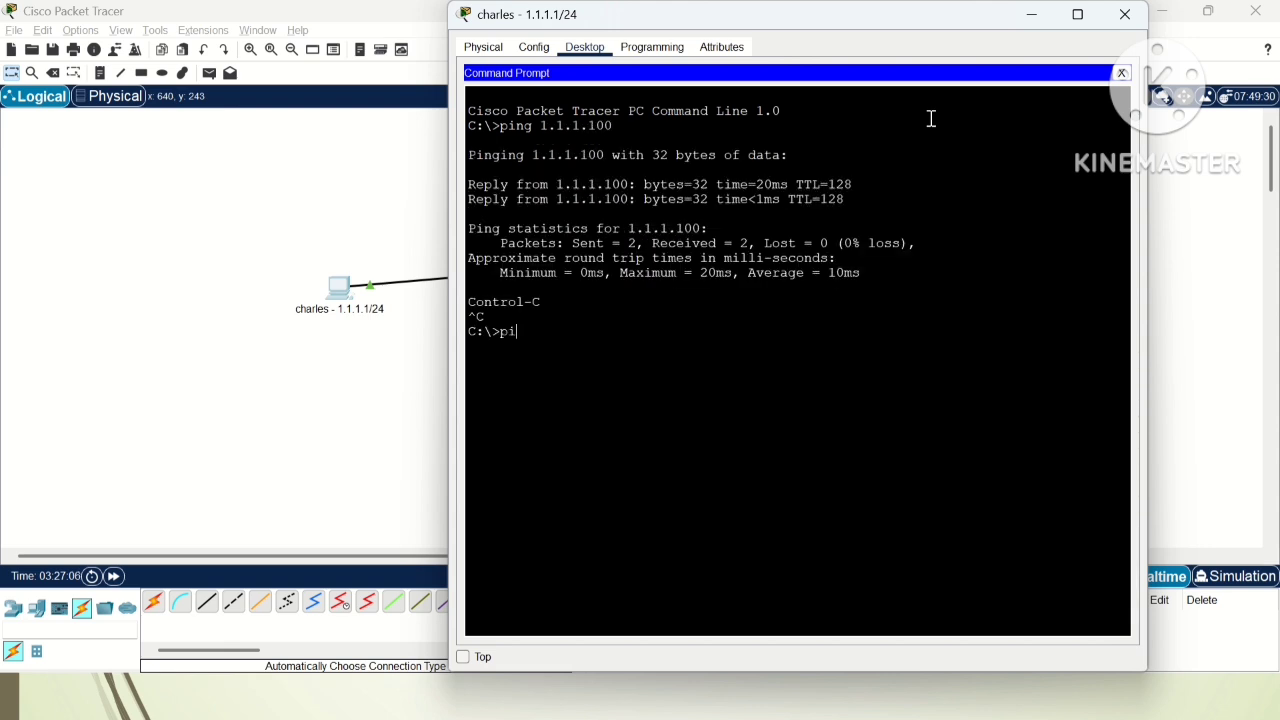
text(ng www.charles.)
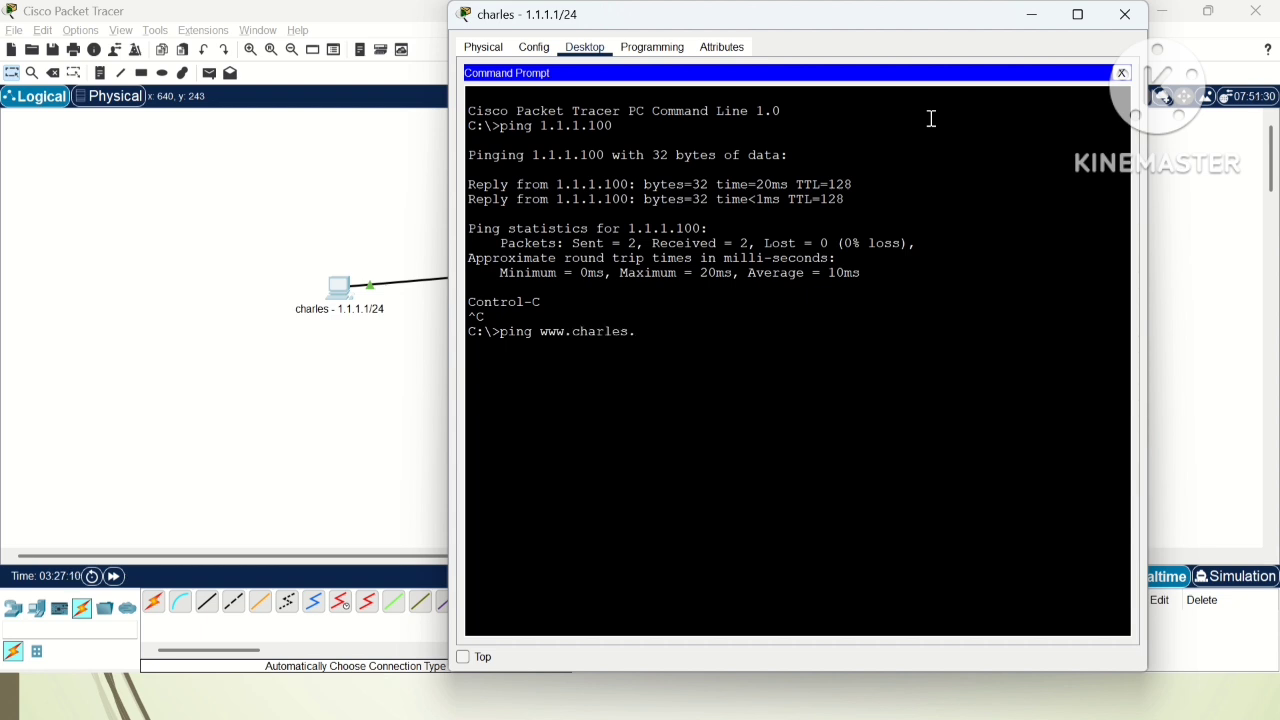
text(com)
key(Return)
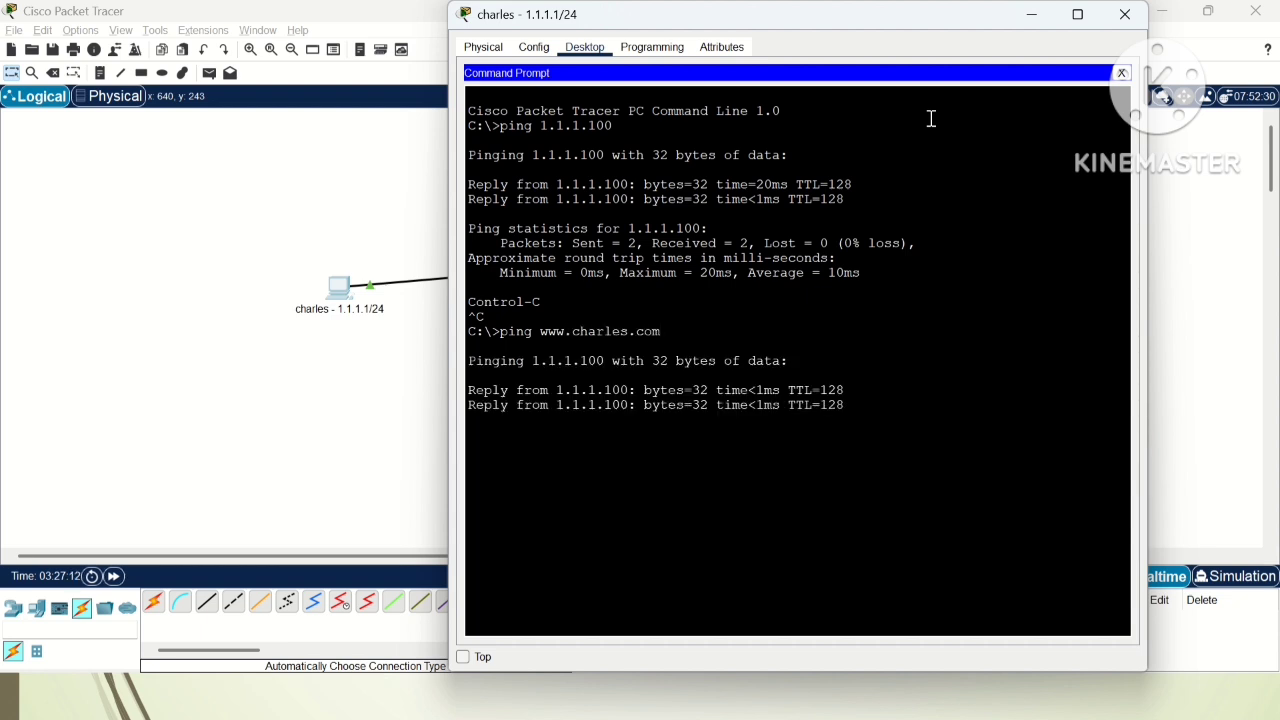
key(ctrl+c)
click(1121, 73)
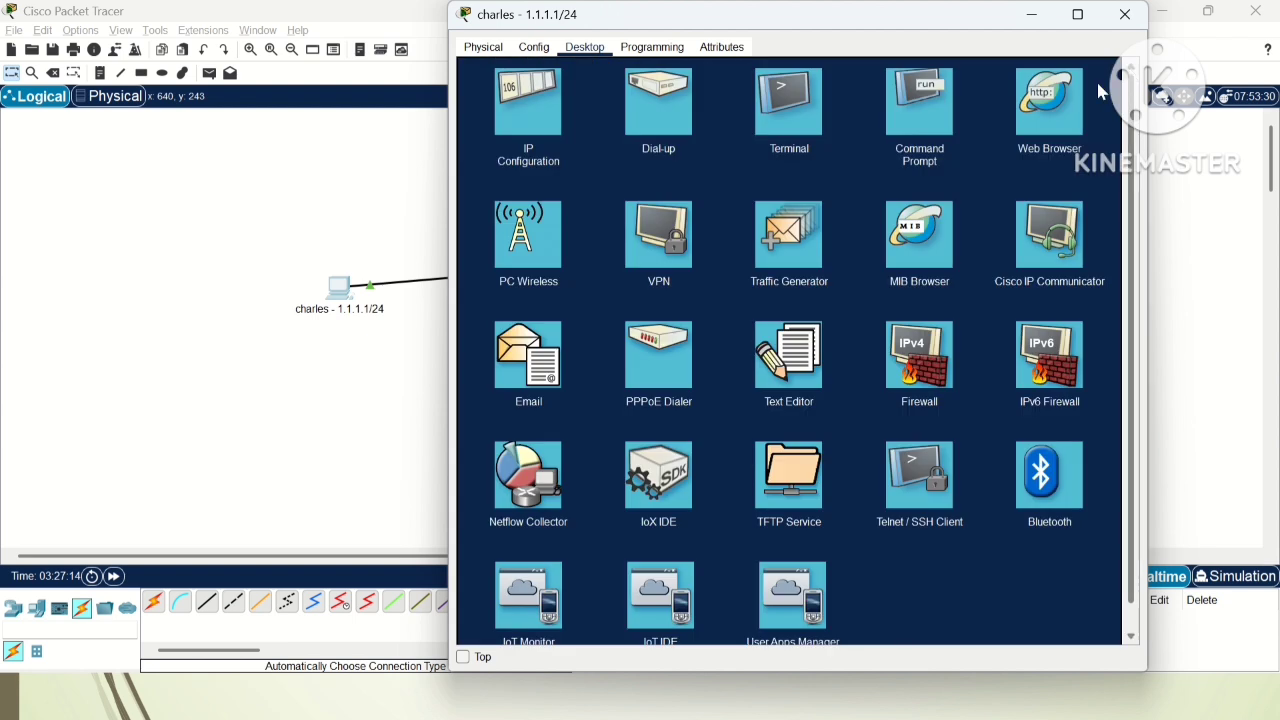
click(1043, 104)
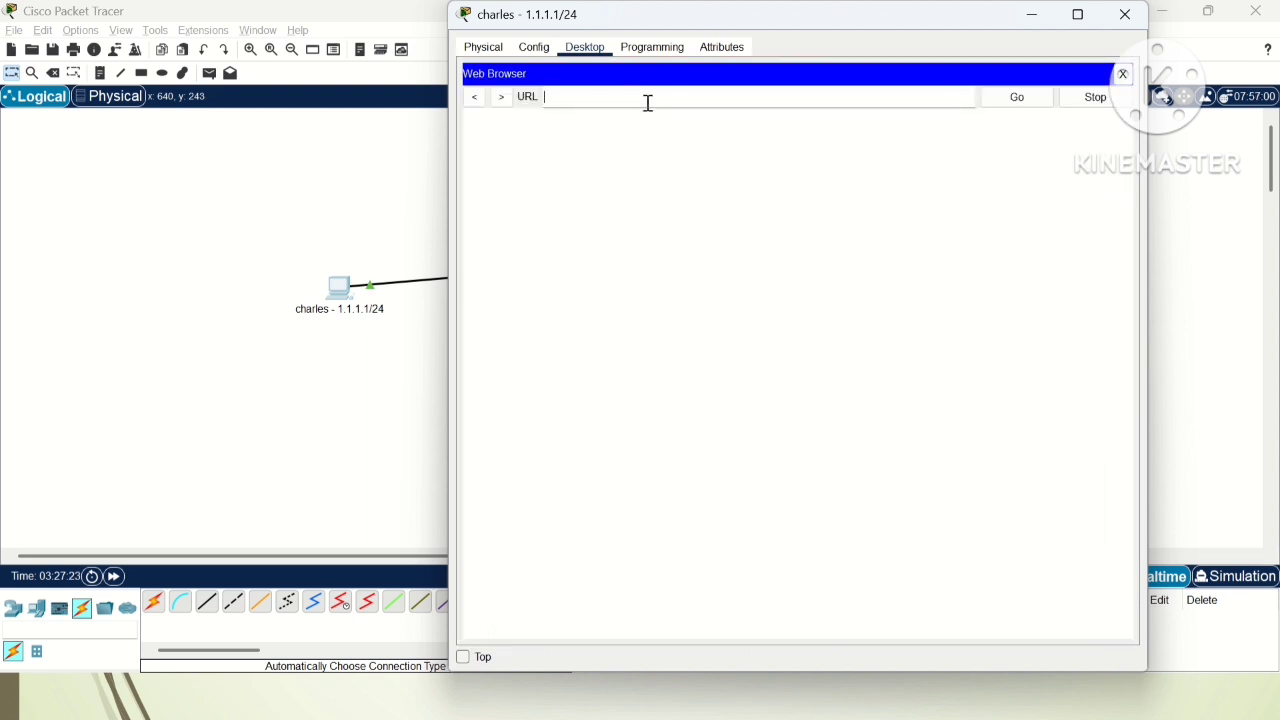
text(www.charles.com)
click(993, 104)
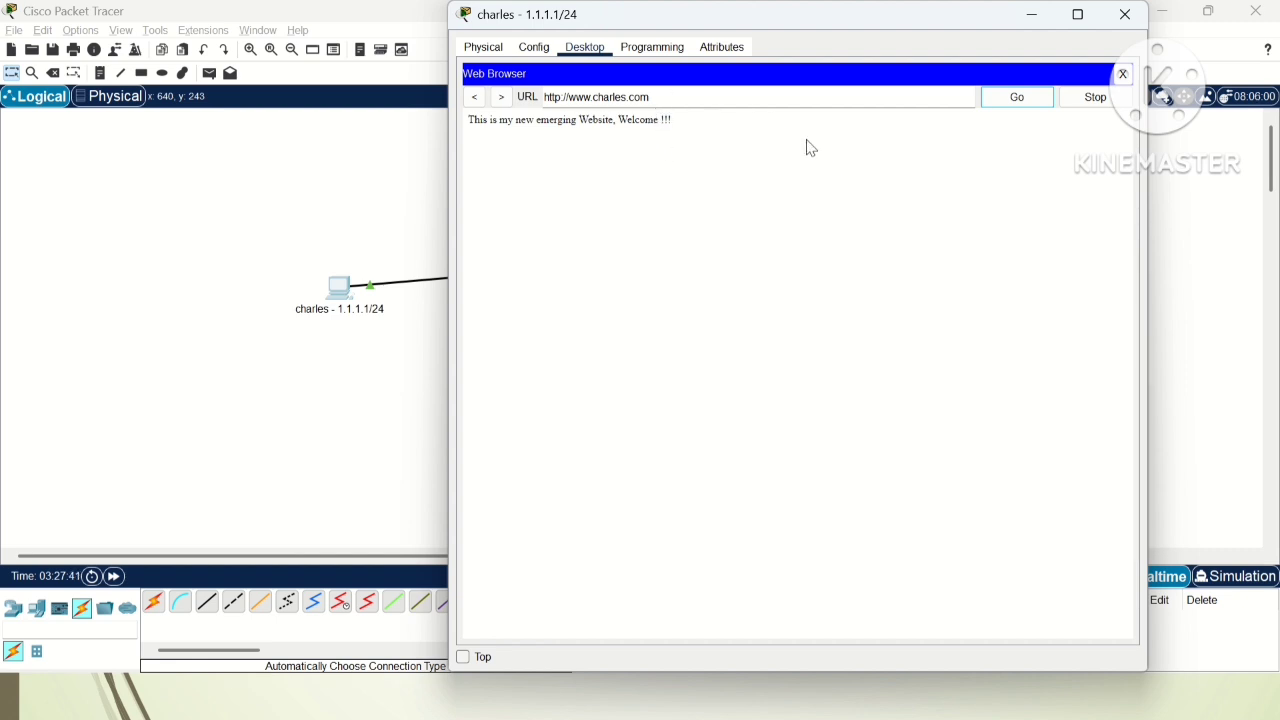
Load the server's page by its IP address 1.1.1.100 in the PC's web browser, and close the PC's window.
click(729, 97)
drag(826, 94, 555, 82)
click(1122, 73)
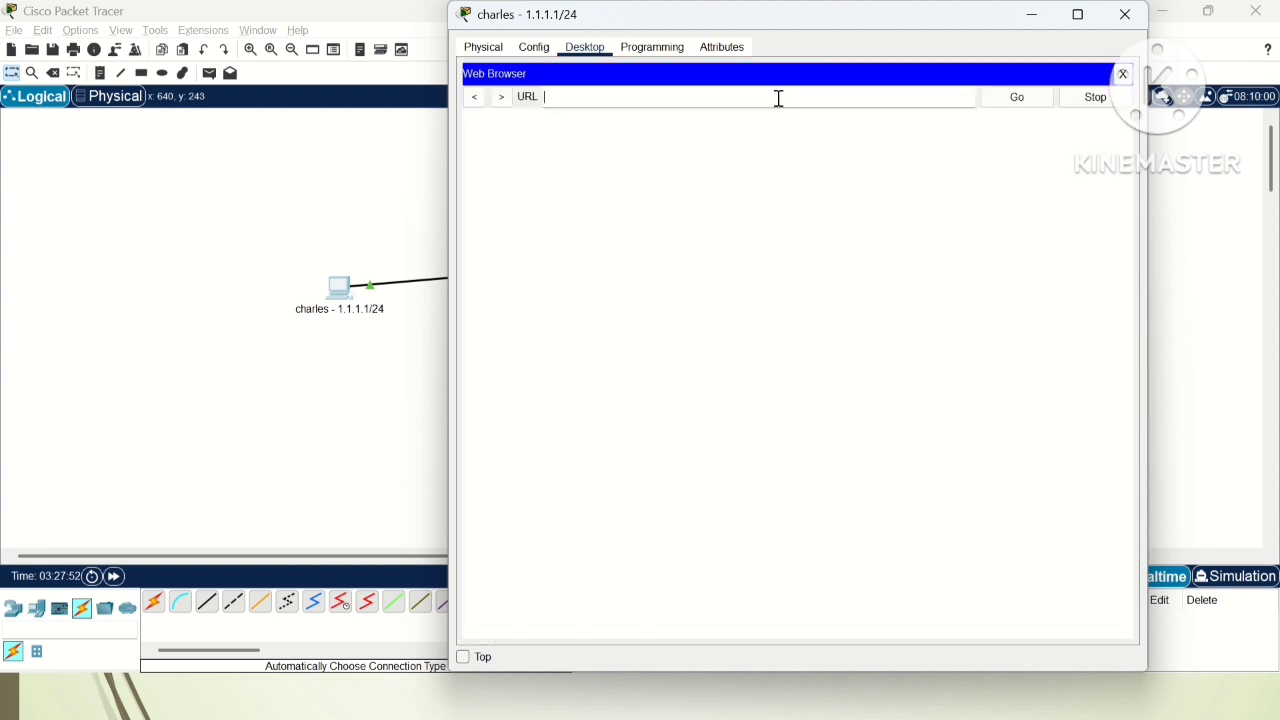
text(.1.1.100)
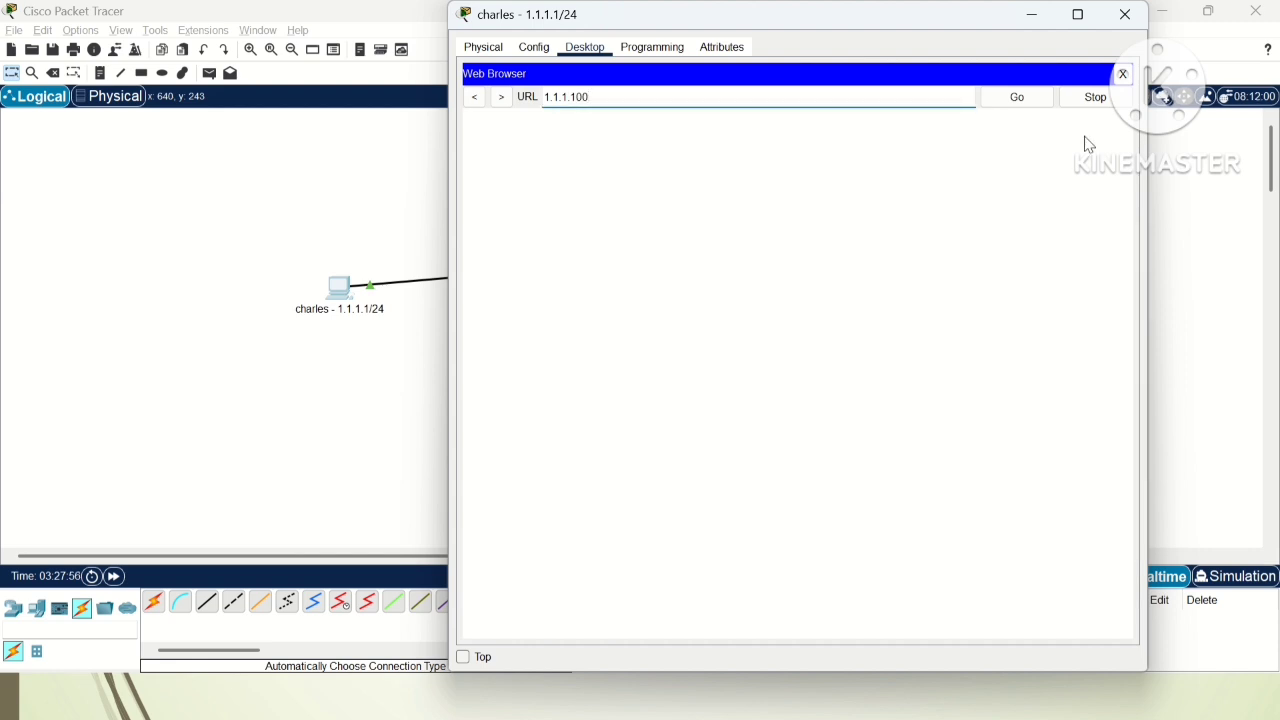
click(1033, 97)
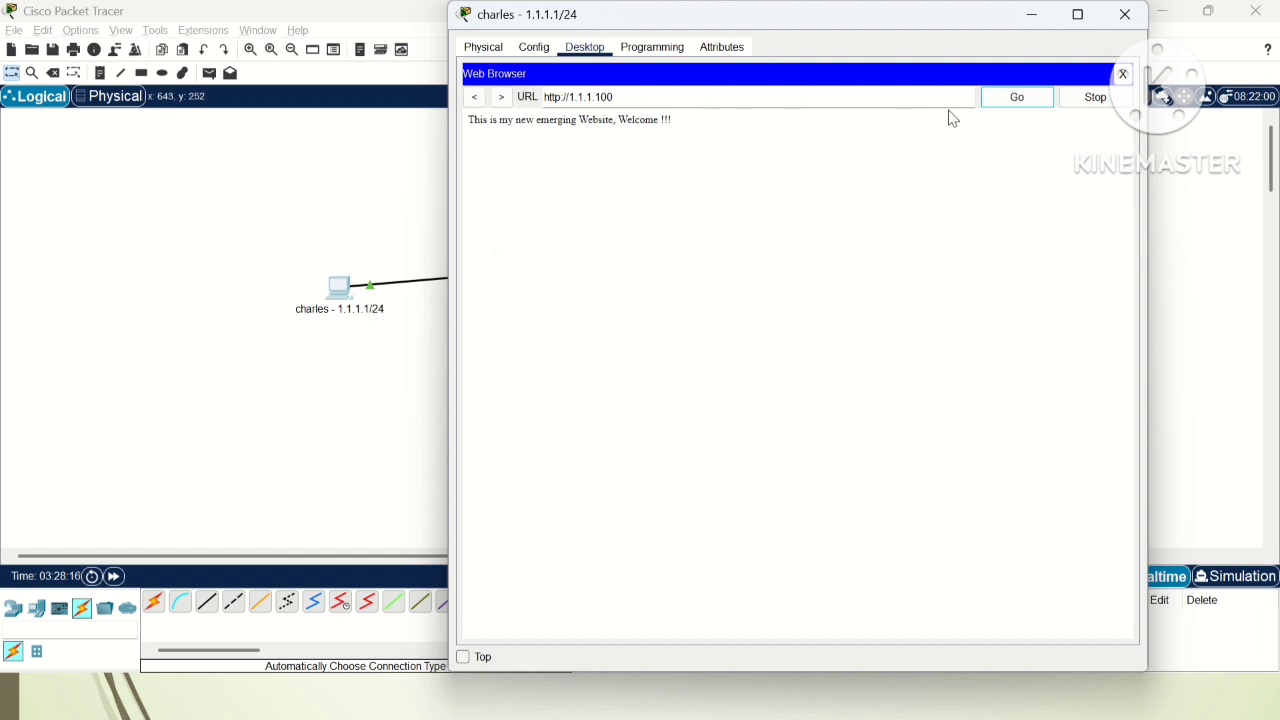
click(1095, 99)
click(1122, 75)
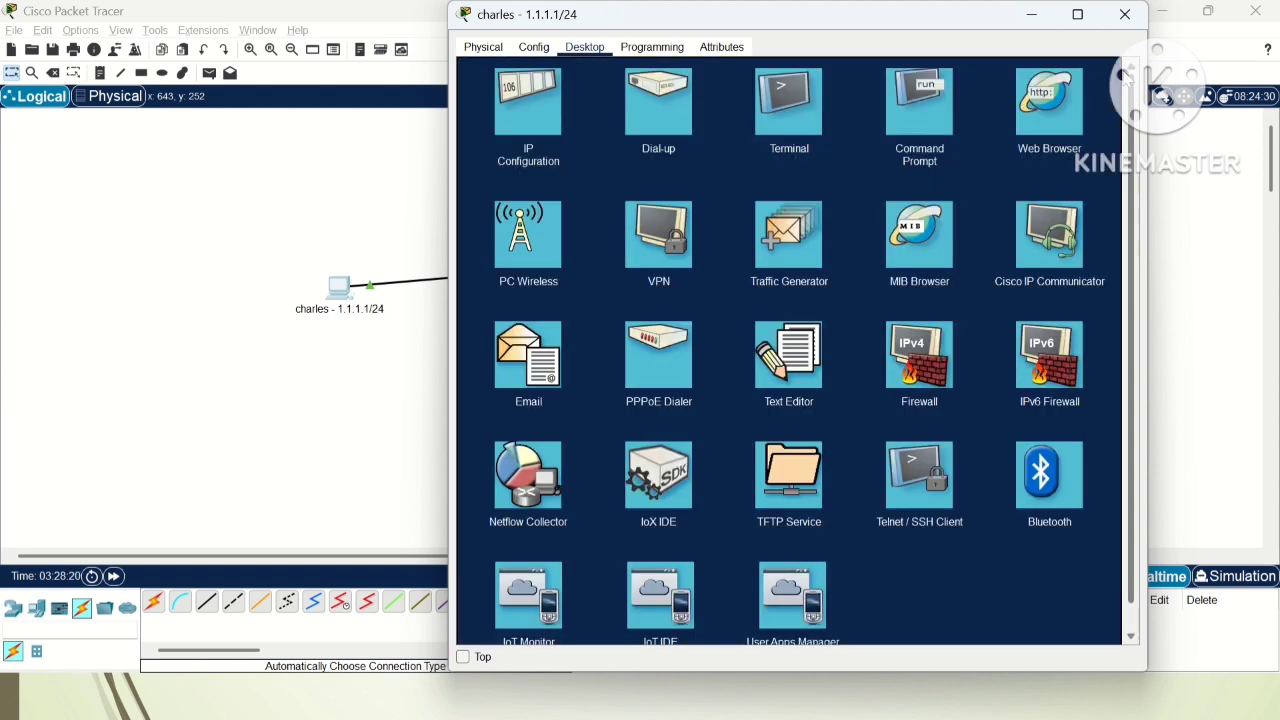
click(1123, 15)
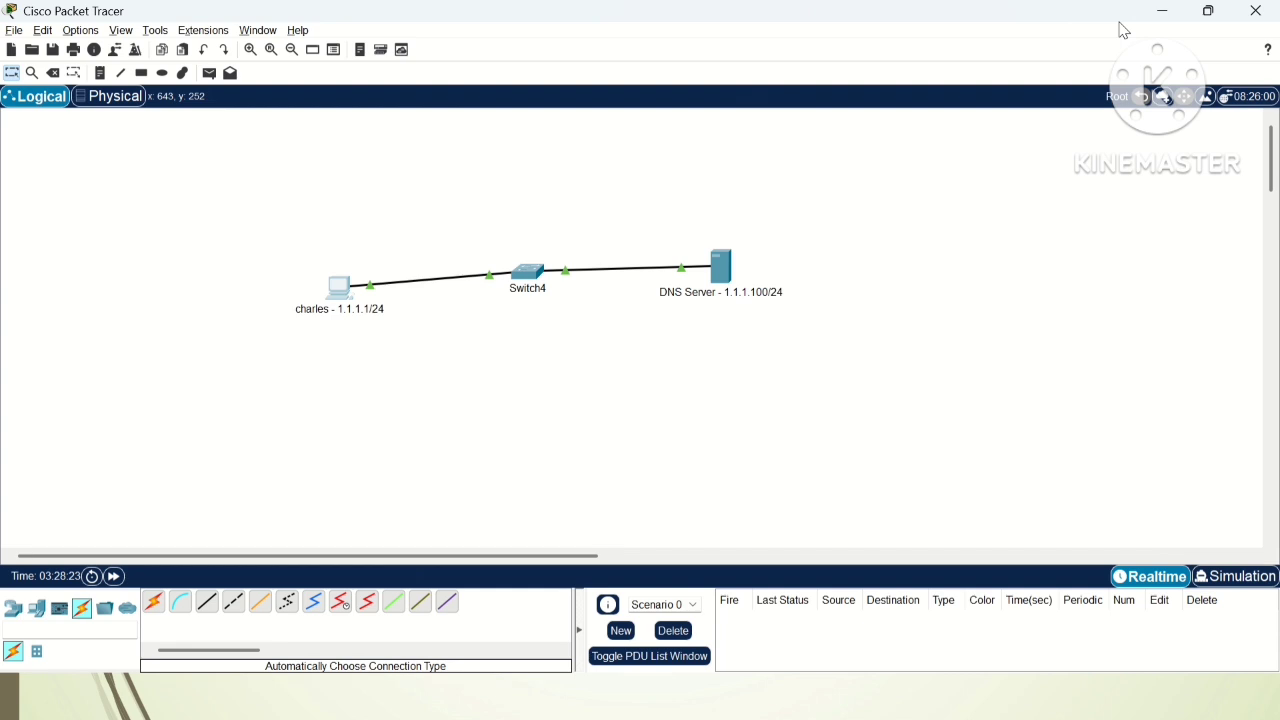